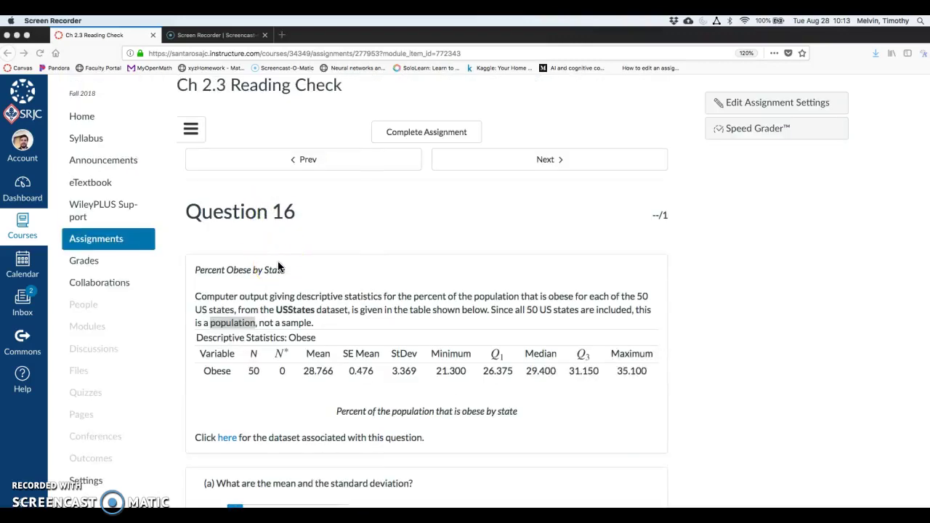
Read the part (b) quiz questions, highlighting 'population' in the question and the closing sentence
{"action": "scroll", "coordinate": [278, 267], "scroll_direction": "up", "scroll_amount": 1}
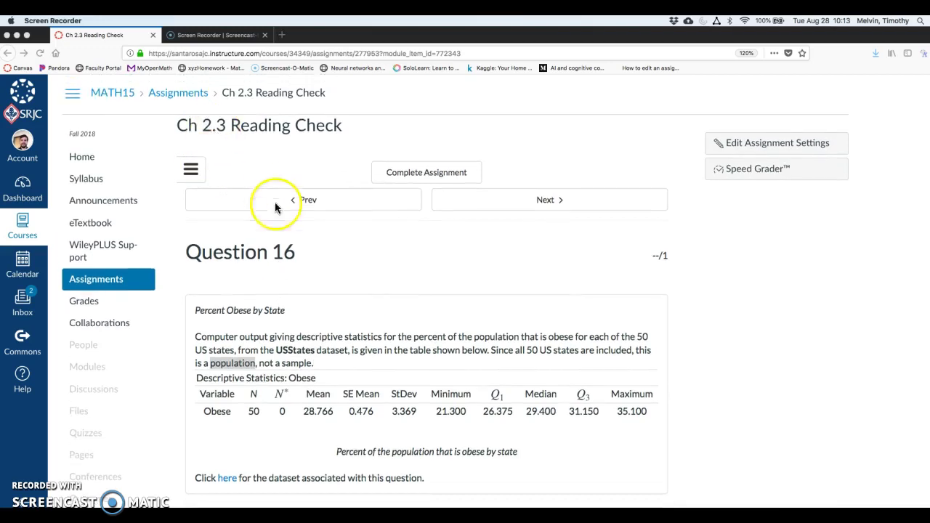
{"action": "scroll", "coordinate": [272, 263], "scroll_direction": "down", "scroll_amount": 1}
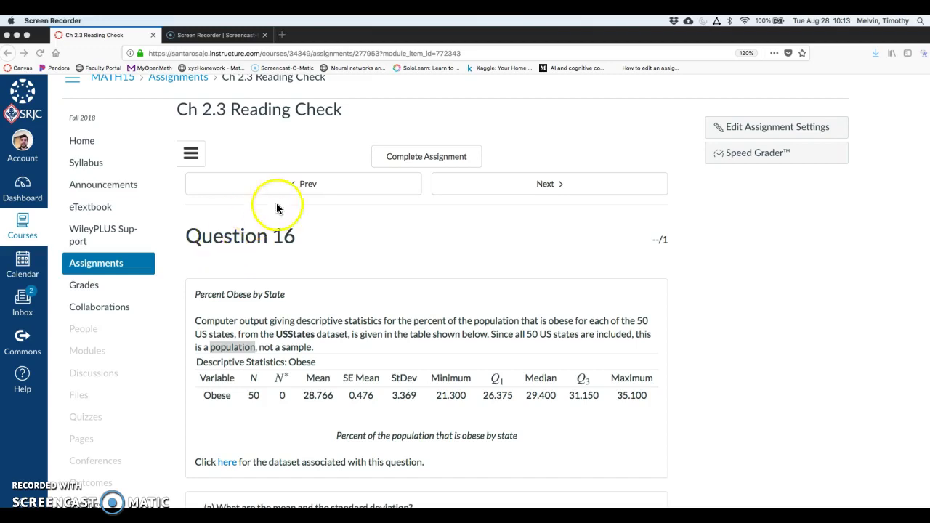
{"action": "left_click", "coordinate": [332, 306]}
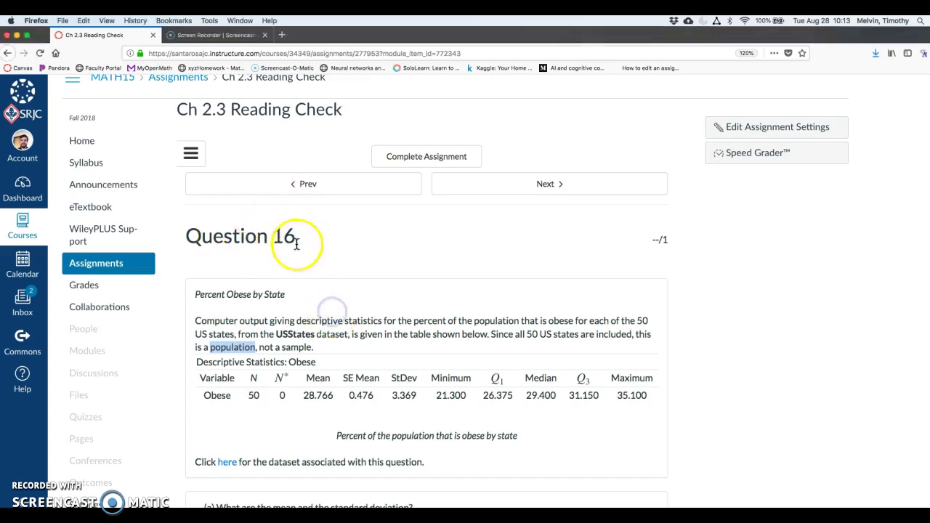
{"action": "left_click", "coordinate": [297, 331]}
{"action": "scroll", "coordinate": [199, 331], "scroll_direction": "down", "scroll_amount": 2}
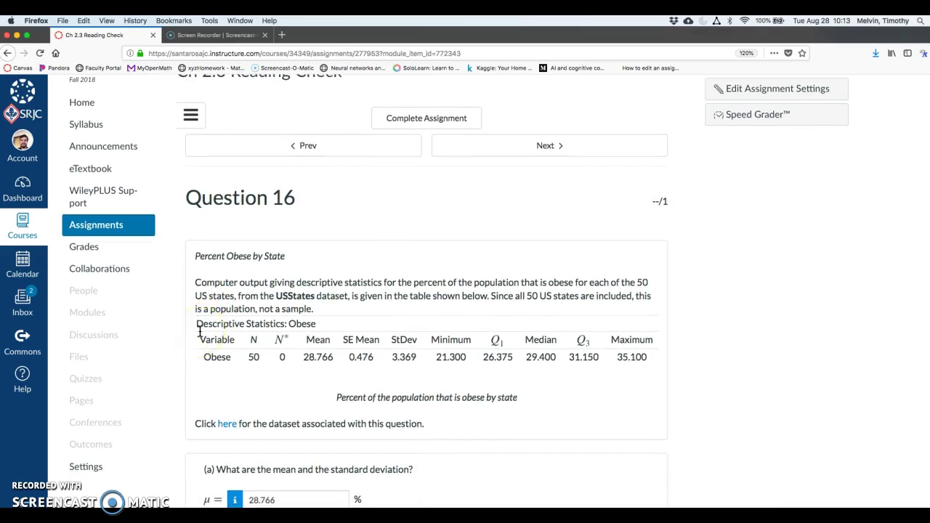
{"action": "scroll", "coordinate": [201, 312], "scroll_direction": "down", "scroll_amount": 3}
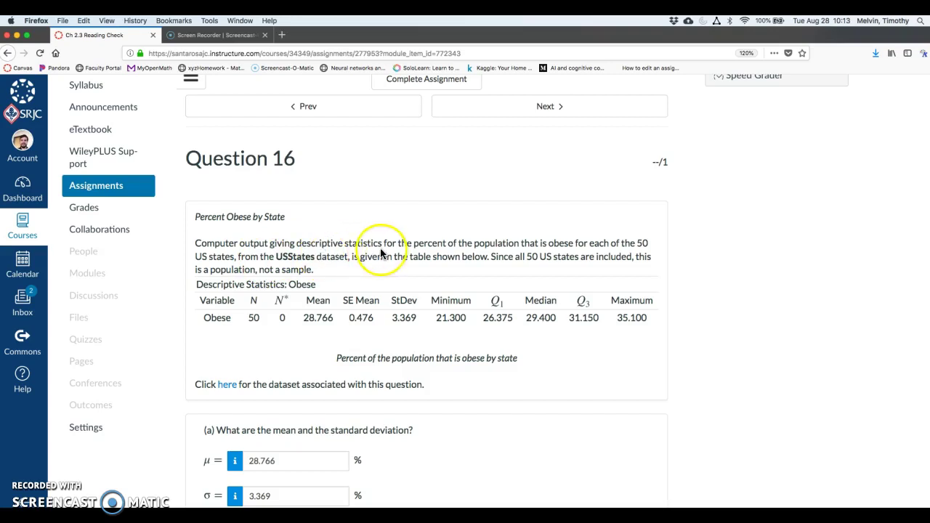
{"action": "double_click", "coordinate": [500, 247]}
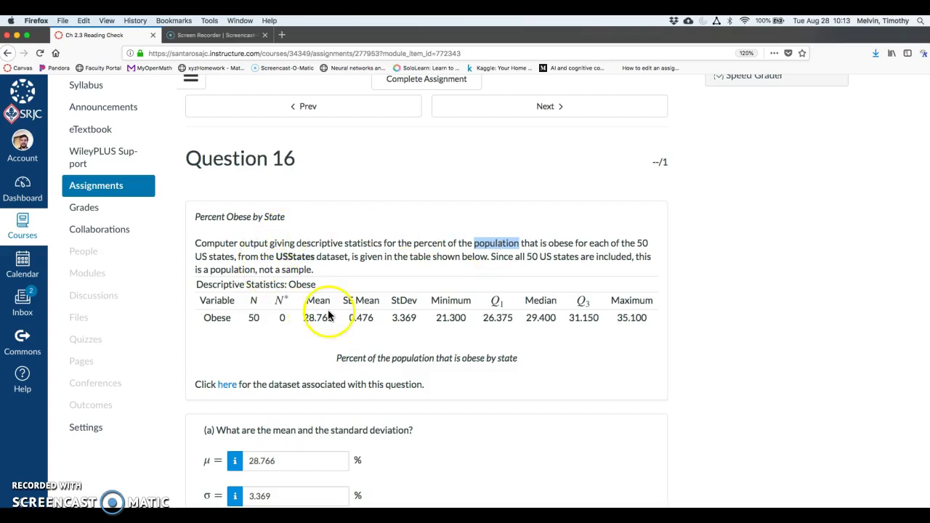
{"action": "scroll", "coordinate": [276, 327], "scroll_direction": "down", "scroll_amount": 1}
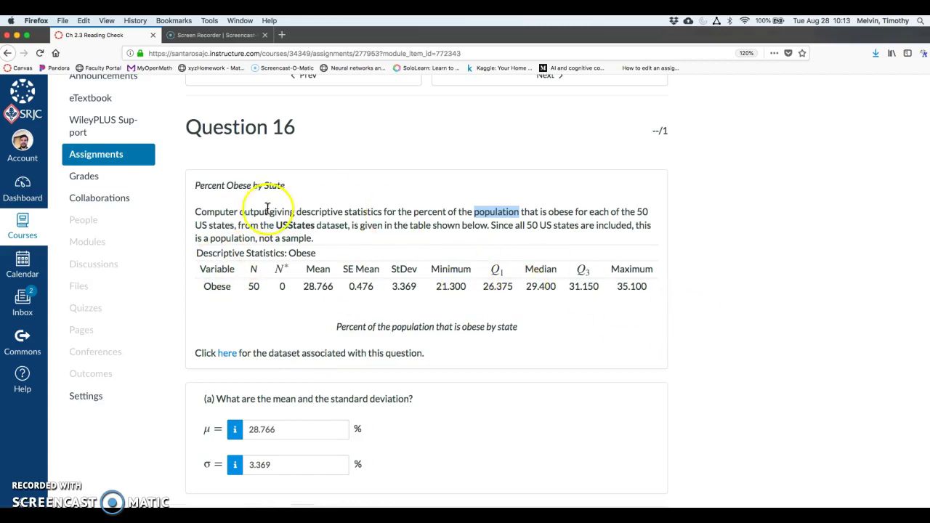
{"action": "double_click", "coordinate": [231, 239]}
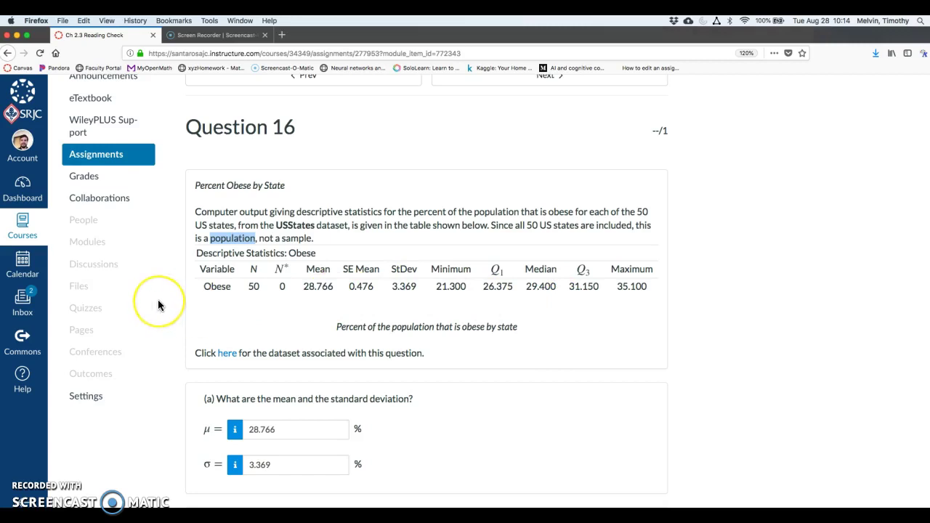
{"action": "scroll", "coordinate": [285, 397], "scroll_direction": "down", "scroll_amount": 1}
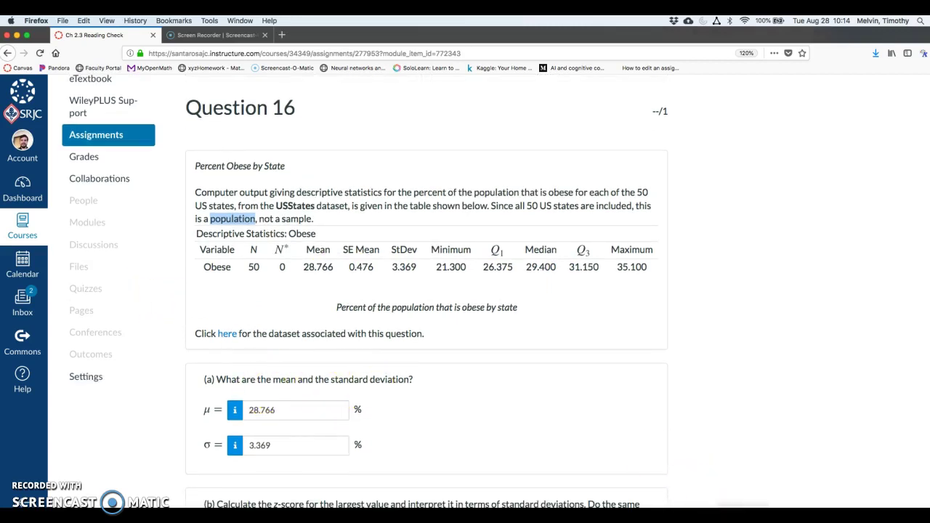
Switch to the Word notes and check the z-score table, briefly highlighting 'Correlation'
{"action": "key", "text": "super+Tab"}
{"action": "scroll", "coordinate": [388, 259], "scroll_direction": "up", "scroll_amount": 1}
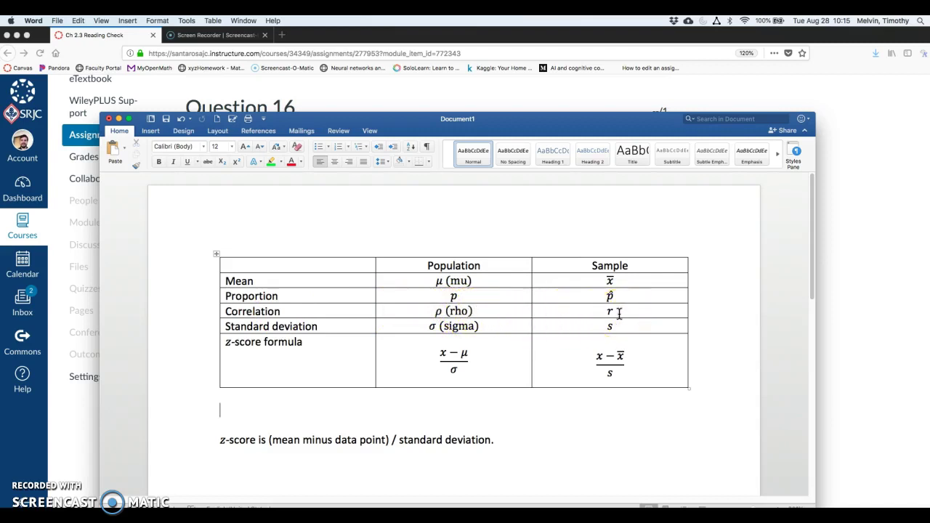
{"action": "double_click", "coordinate": [260, 312]}
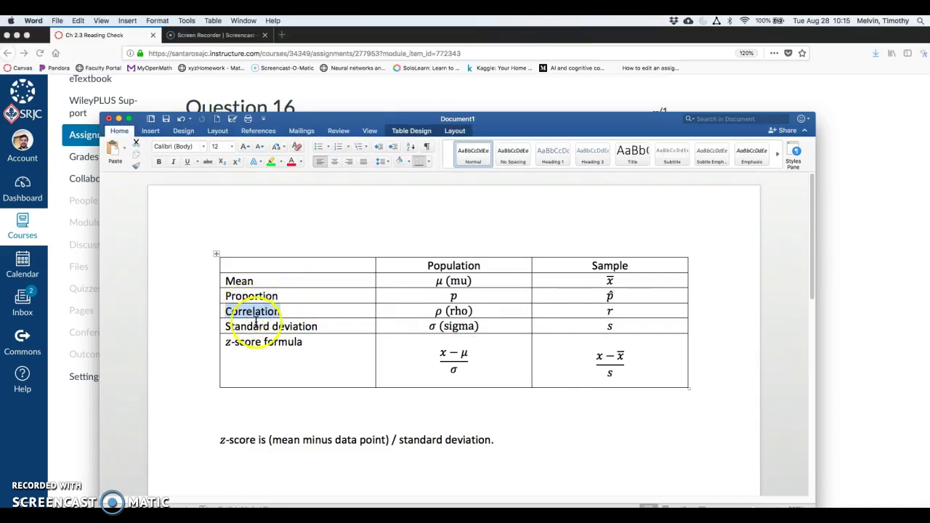
{"action": "left_click", "coordinate": [266, 326]}
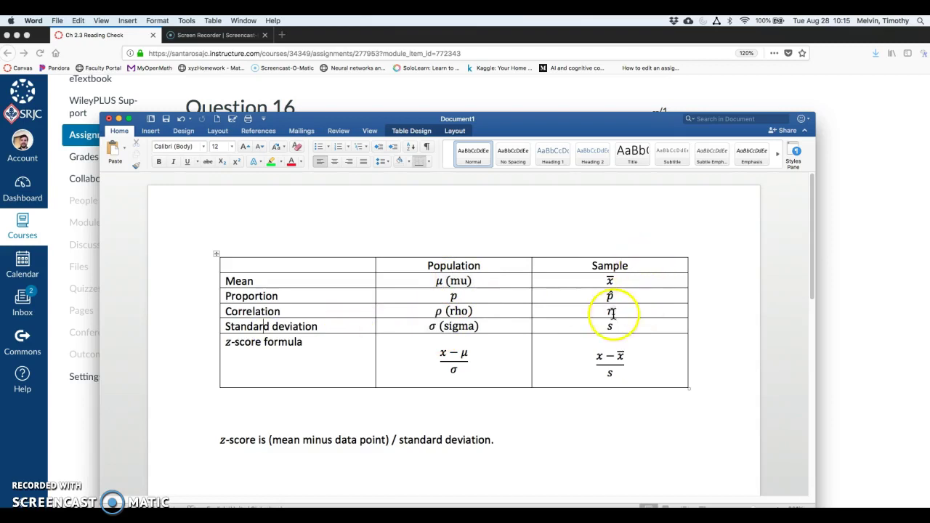
Scroll through part (b) of the quiz again, then return to the Word notes
{"action": "left_click", "coordinate": [877, 305]}
{"action": "scroll", "coordinate": [473, 307], "scroll_direction": "down", "scroll_amount": 1}
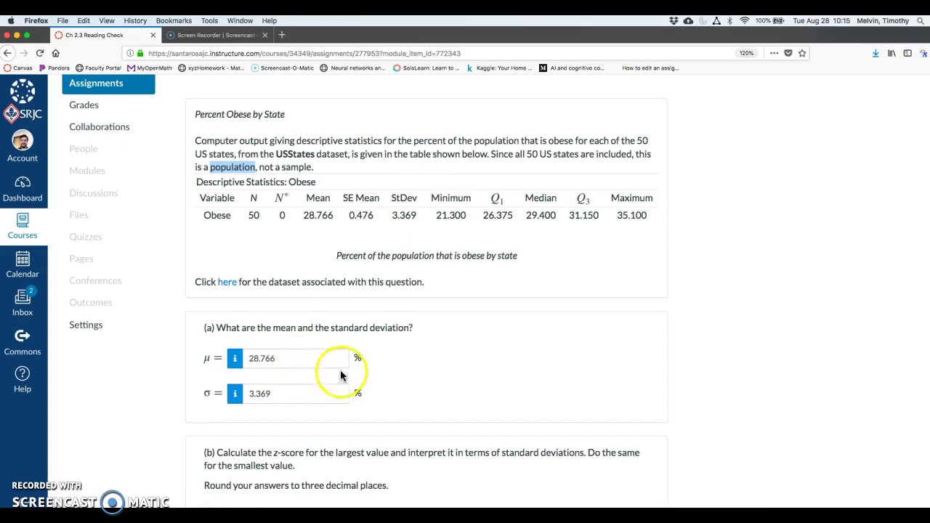
{"action": "scroll", "coordinate": [421, 380], "scroll_direction": "down", "scroll_amount": 4}
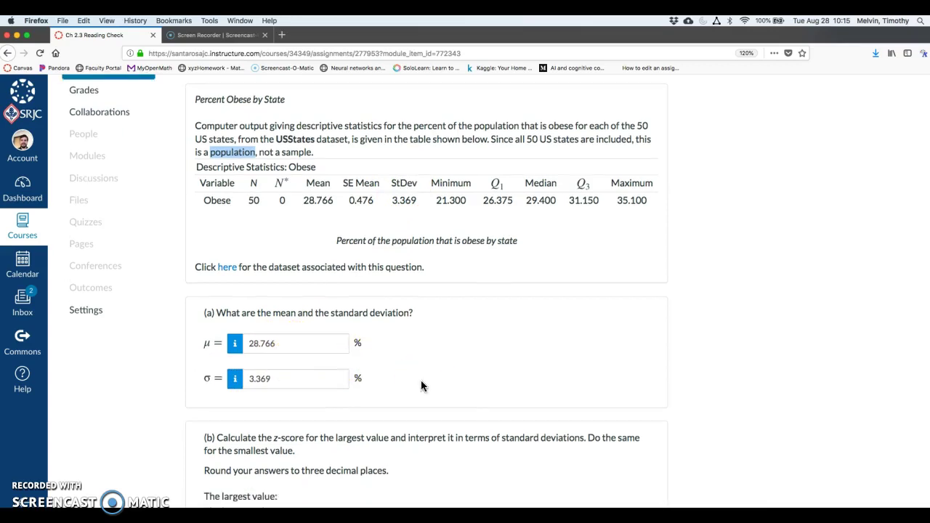
{"action": "scroll", "coordinate": [421, 386], "scroll_direction": "down", "scroll_amount": 2}
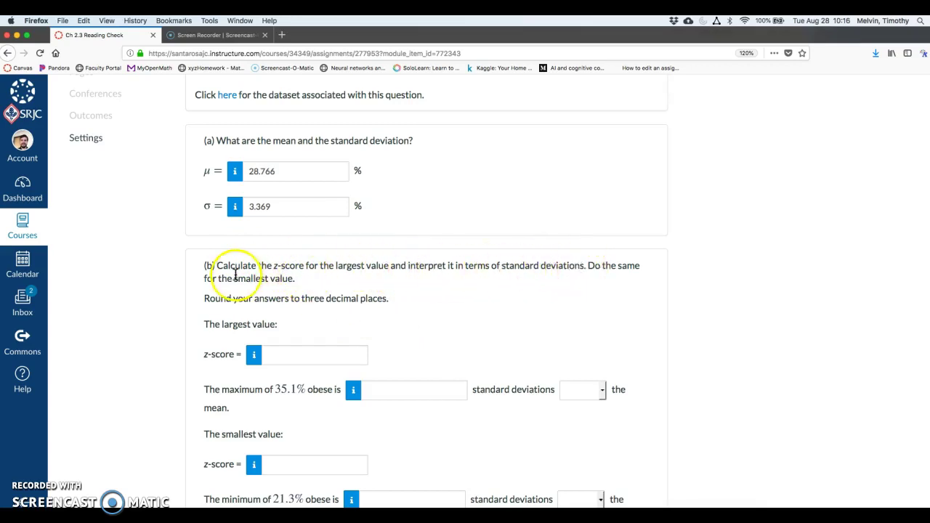
{"action": "scroll", "coordinate": [154, 283], "scroll_direction": "up", "scroll_amount": 1}
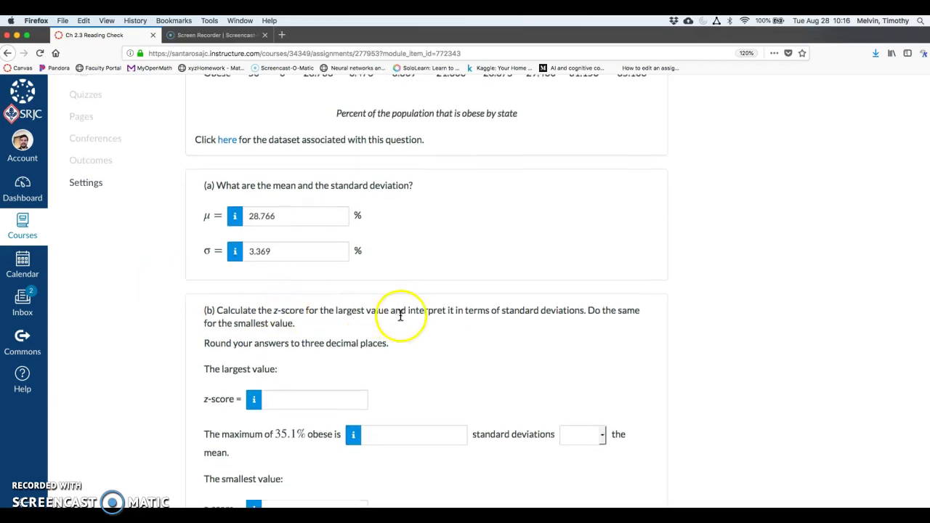
{"action": "scroll", "coordinate": [397, 319], "scroll_direction": "up", "scroll_amount": 2}
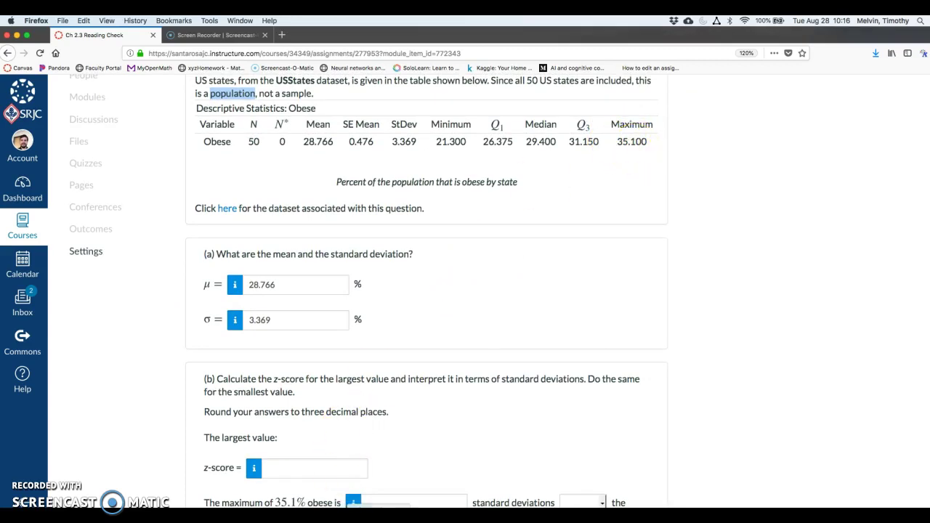
{"action": "key", "text": "super+Tab"}
{"action": "scroll", "coordinate": [305, 312], "scroll_direction": "down", "scroll_amount": 2}
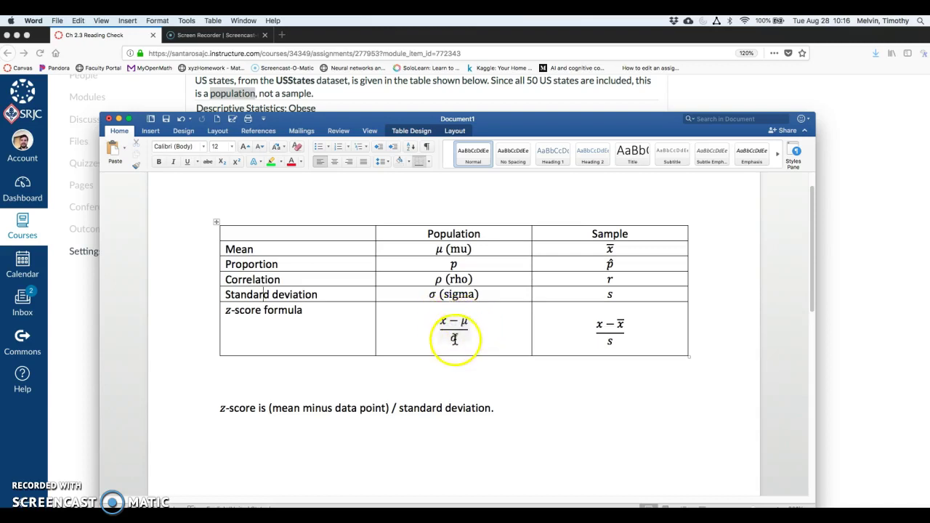
Check the Population and Sample column headers of the z-score table
{"action": "double_click", "coordinate": [456, 233]}
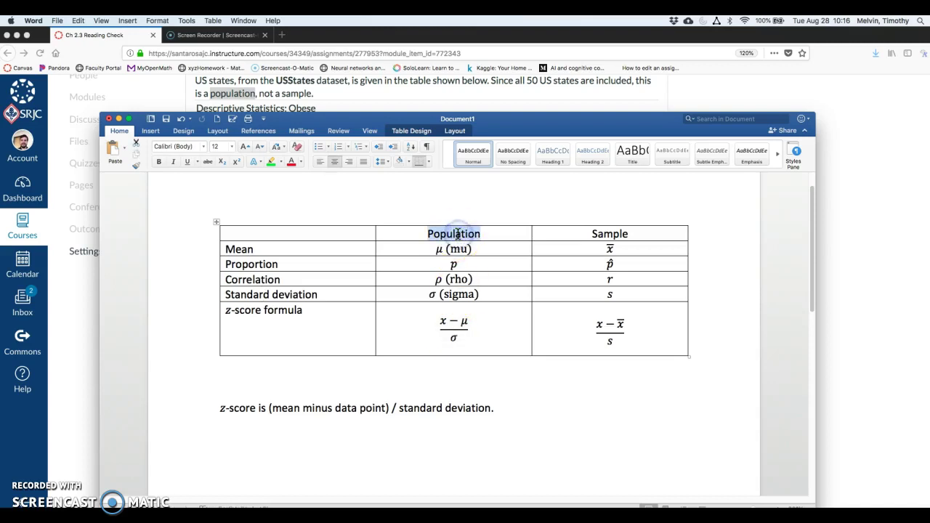
{"action": "double_click", "coordinate": [609, 234]}
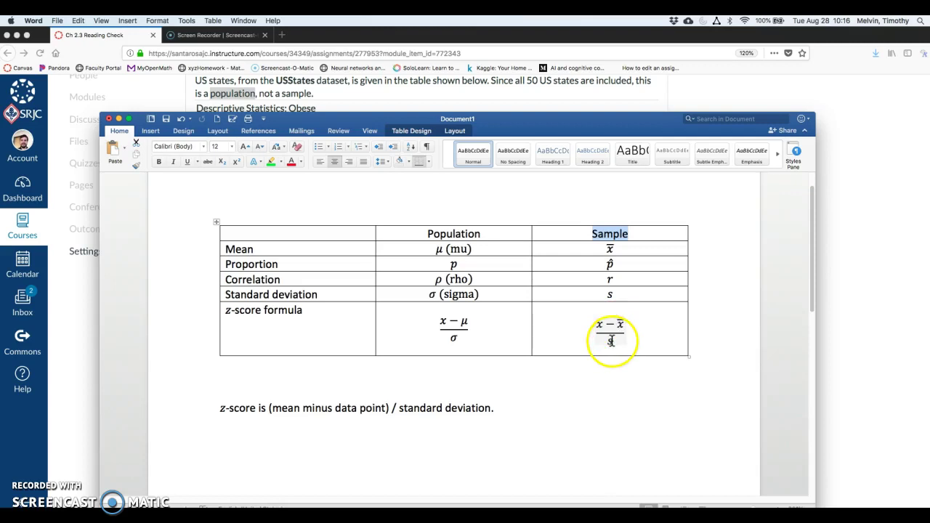
{"action": "left_click", "coordinate": [608, 369]}
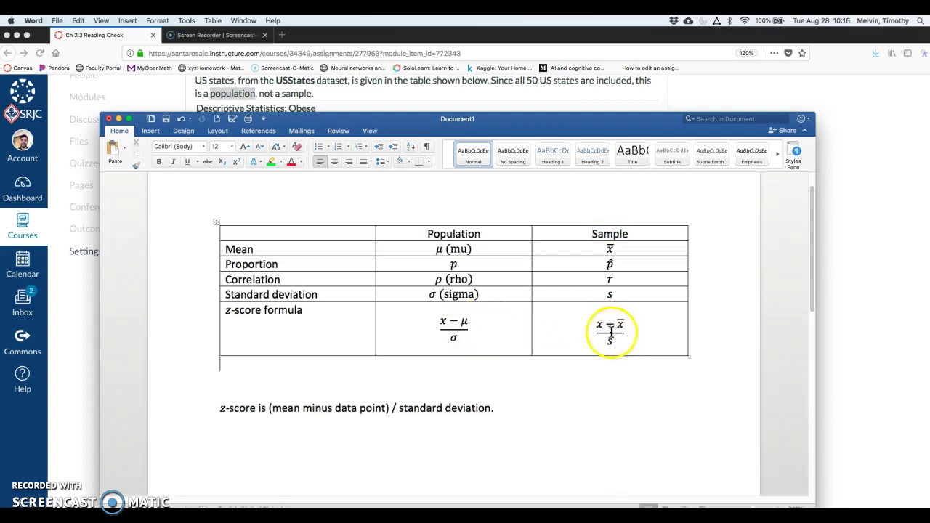
{"action": "scroll", "coordinate": [321, 389], "scroll_direction": "down", "scroll_amount": 1}
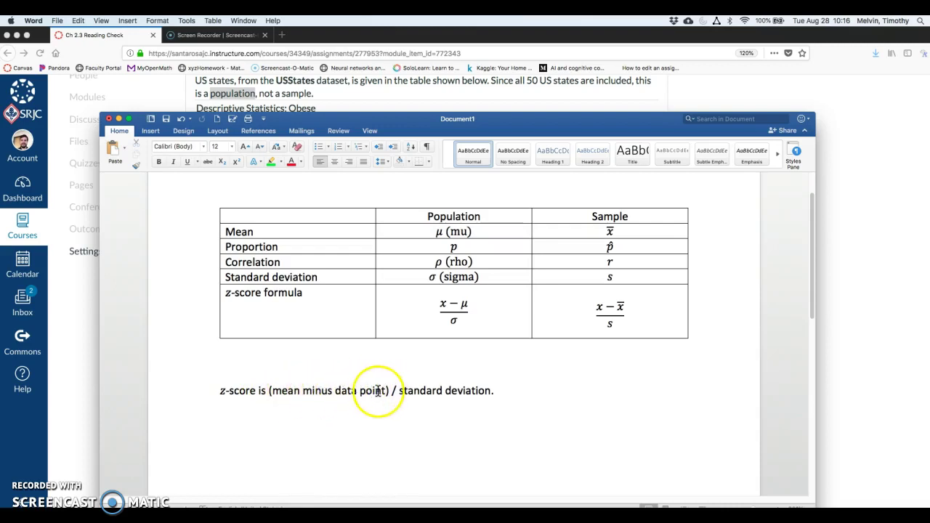
Replace 'mean minus data point' with 'data point minus mean' and add a new line below
{"action": "left_click_drag", "start_coordinate": [386, 390], "coordinate": [283, 395]}
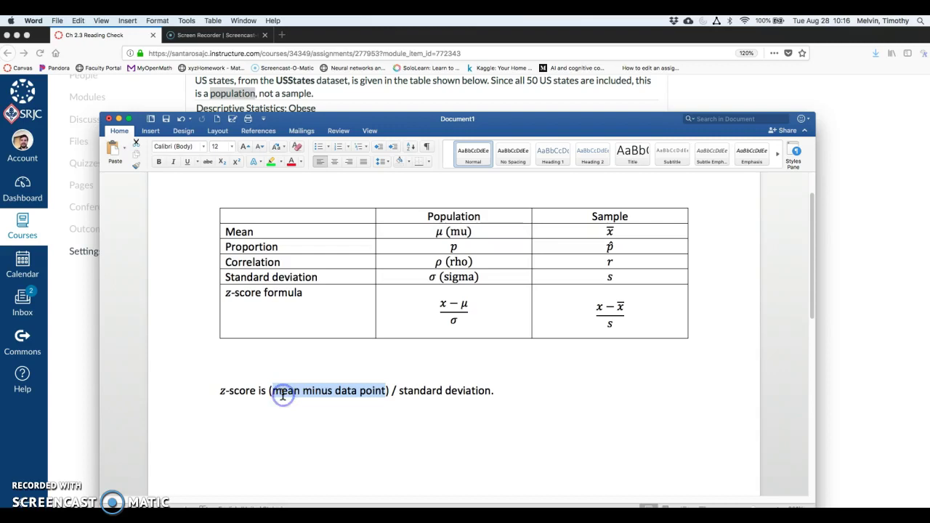
{"action": "type", "text": "data point minus"}
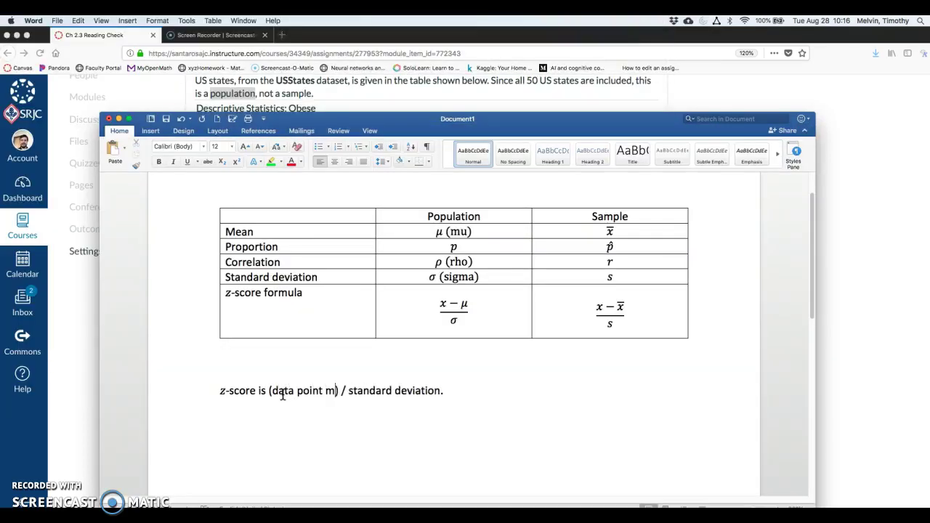
{"action": "type", "text": " mean"}
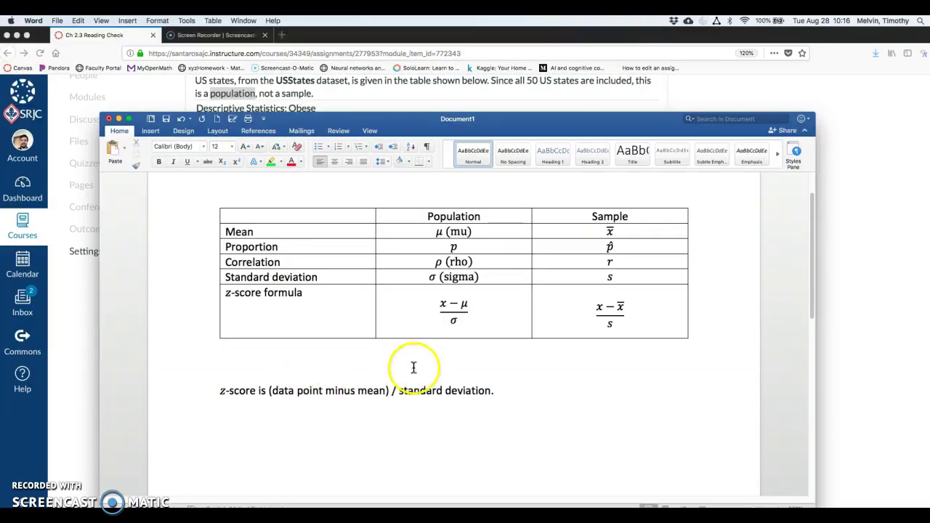
{"action": "left_click", "coordinate": [504, 392]}
{"action": "key", "text": "Return"}
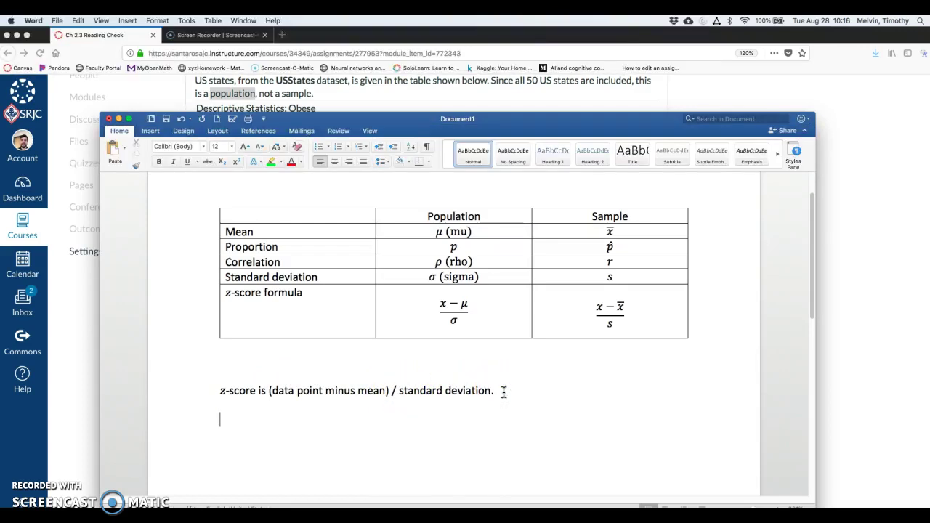
Insert the equation x = 35.1 followed by the text ', so'
{"action": "key", "text": "ctrl+equal"}
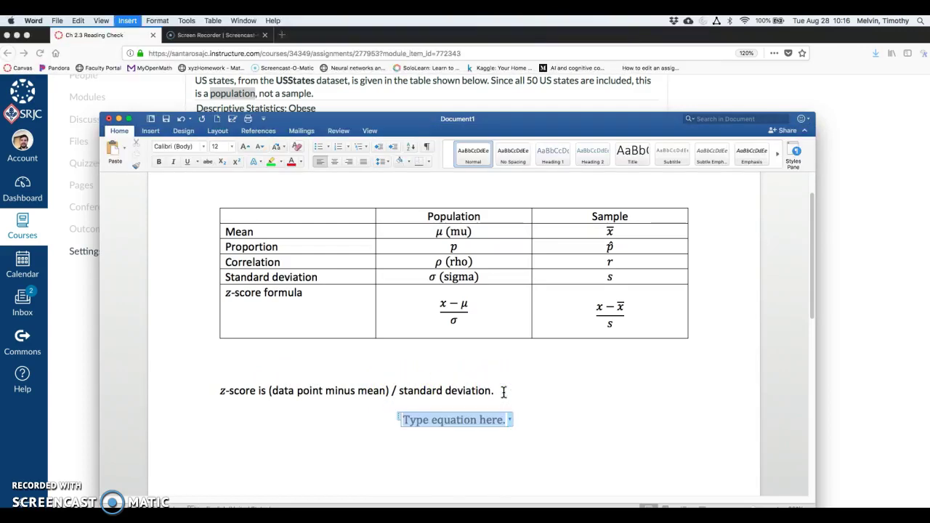
{"action": "type", "text": "x"}
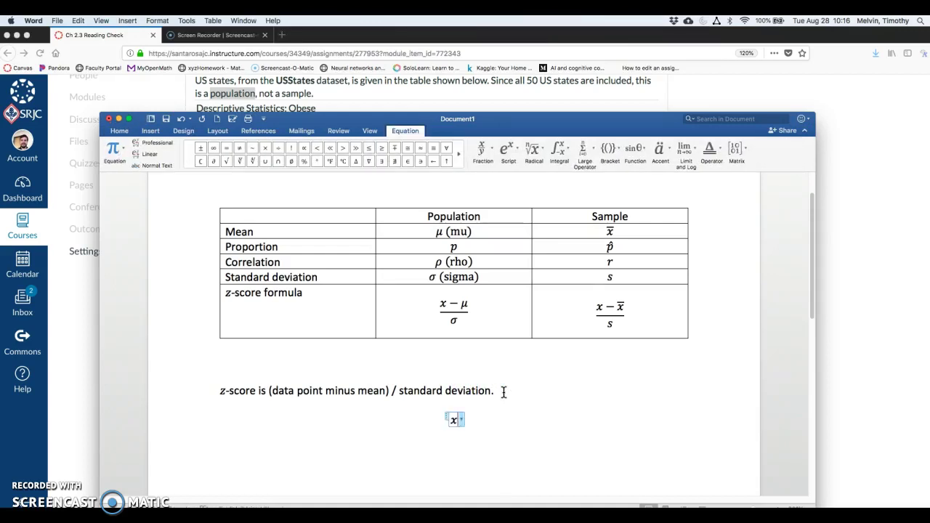
{"action": "type", "text": "=35."}
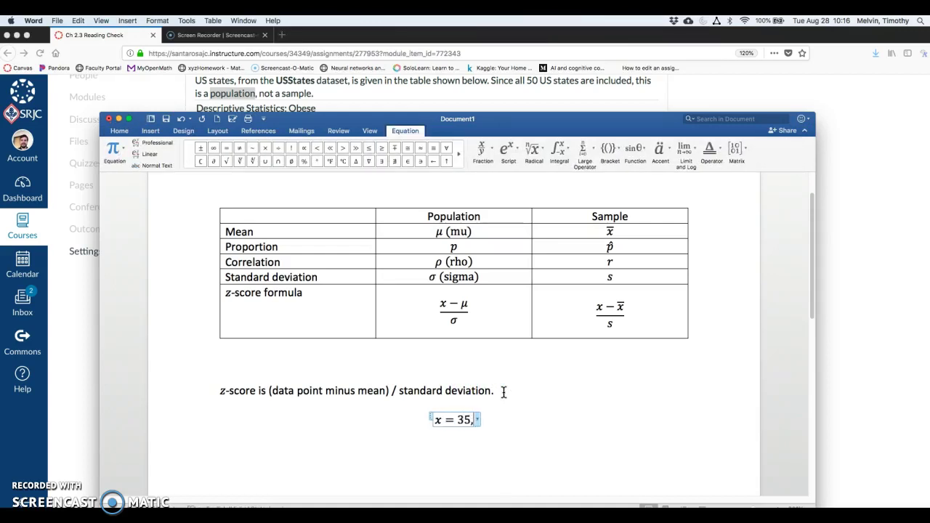
{"action": "key", "text": "BackSpace"}
{"action": "type", "text": ".1"}
{"action": "key", "text": "Right"}
{"action": "type", "text": ", so"}
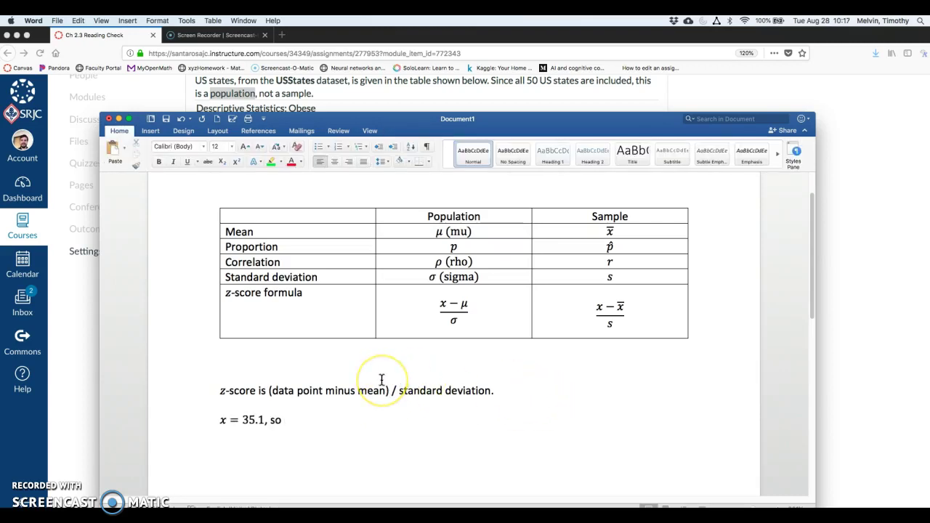
Add the equation z = (35.1−28.766)/3.369 ≈ after 'so'
{"action": "key", "text": "ctrl+equal"}
{"action": "type", "text": "z"}
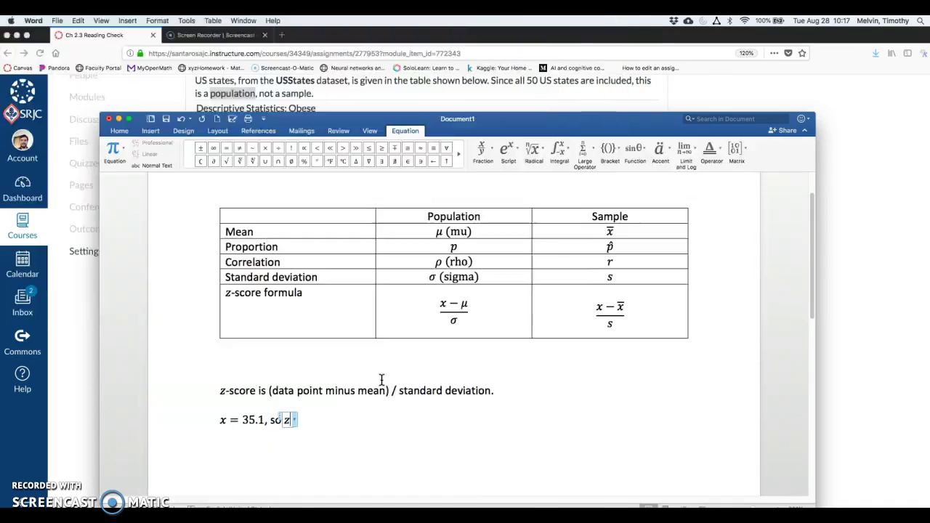
{"action": "type", "text": "=/"}
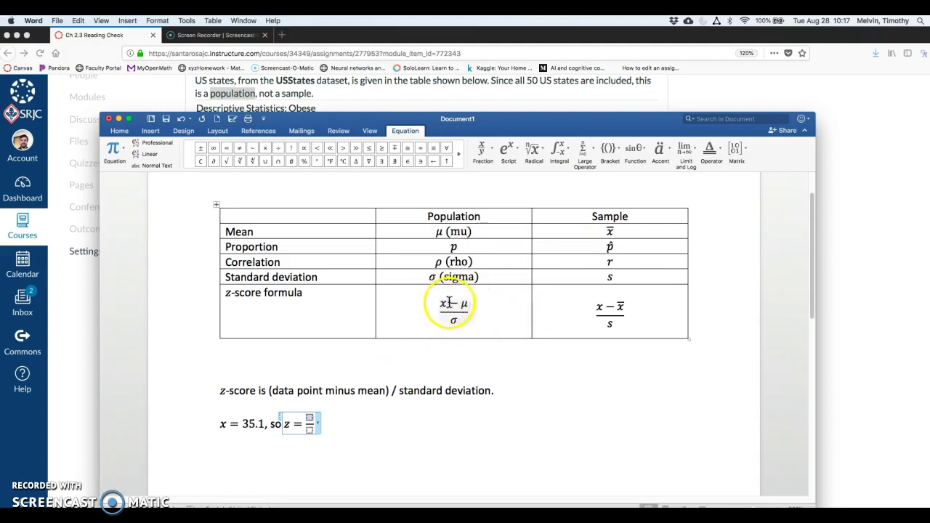
{"action": "type", "text": "35.1-"}
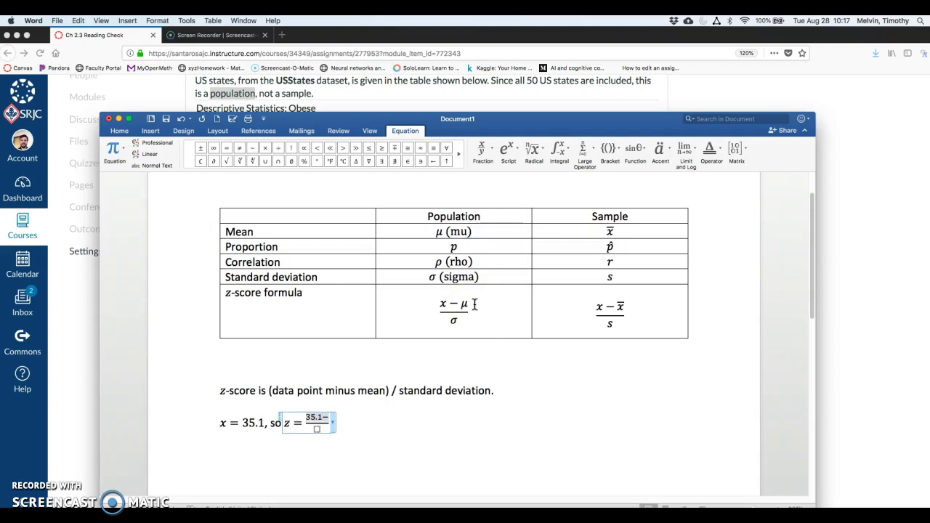
{"action": "type", "text": "28.766"}
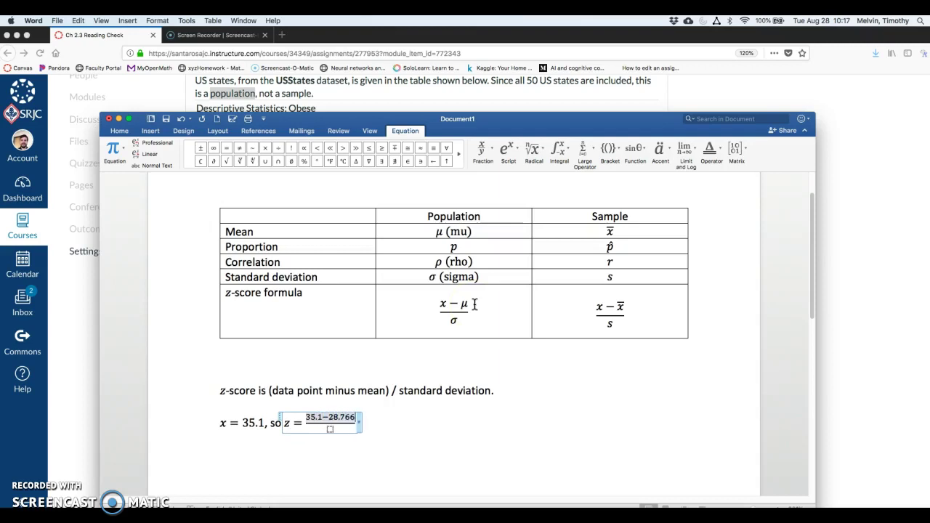
{"action": "mouse_move", "coordinate": [485, 119]}
{"action": "left_mouse_down"}
{"action": "mouse_move", "coordinate": [535, 369]}
{"action": "mouse_move", "coordinate": [496, 114]}
{"action": "left_mouse_up"}
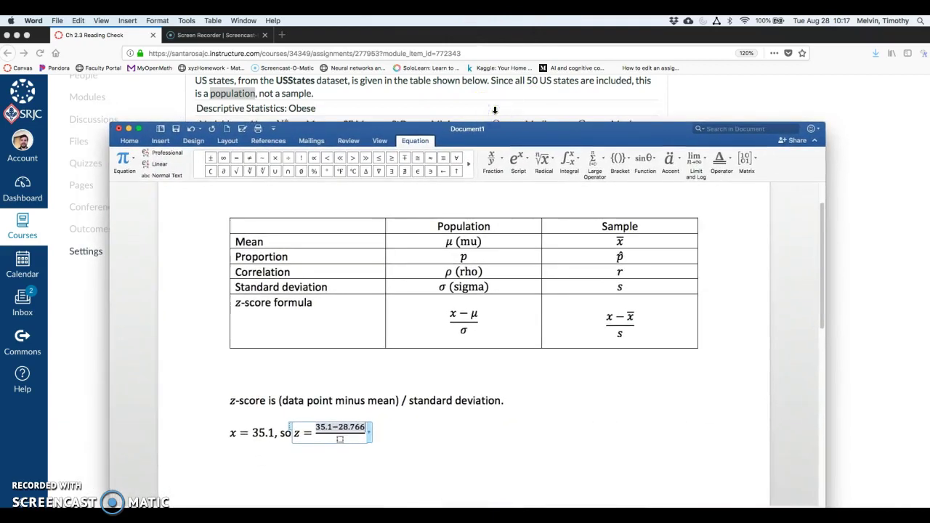
{"action": "key", "text": "Down"}
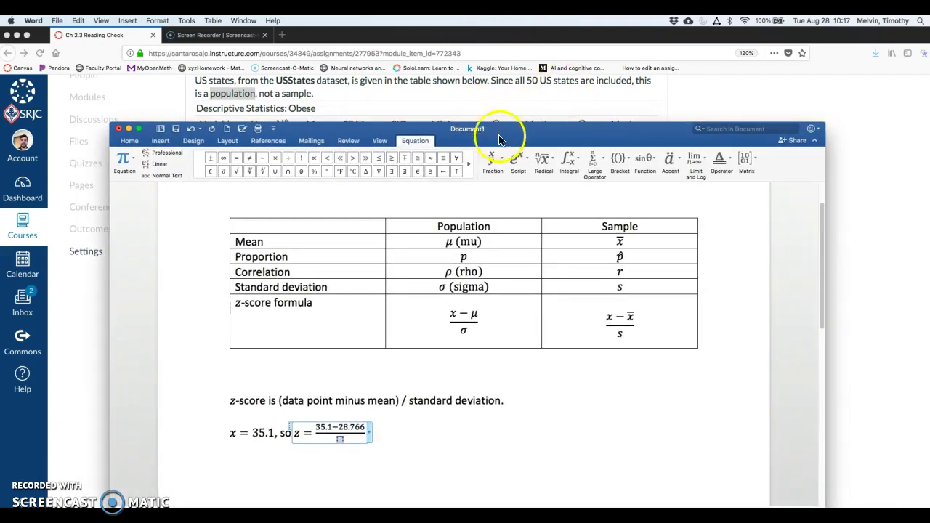
{"action": "type", "text": "3.369"}
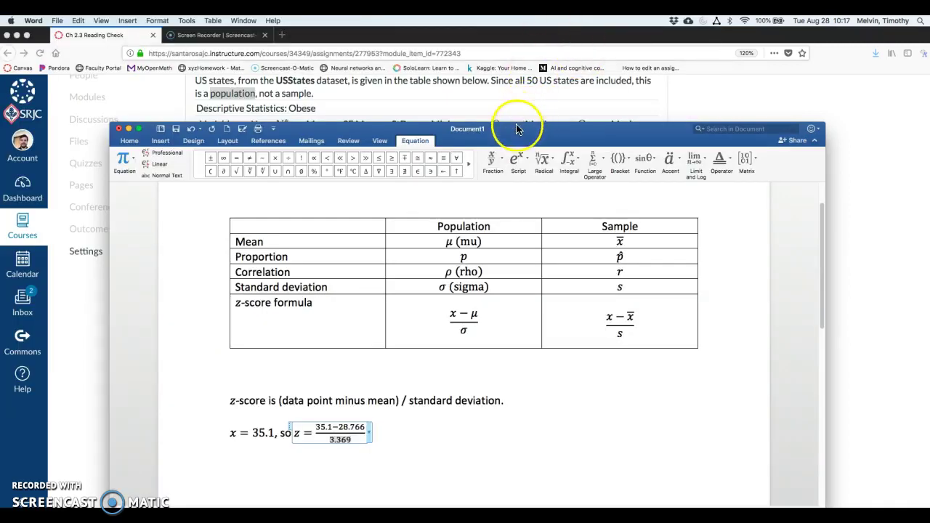
{"action": "left_click_drag", "start_coordinate": [519, 128], "coordinate": [522, 69]}
{"action": "type", "text": "369"}
{"action": "key", "text": "Right"}
{"action": "type", "text": "\\ap"}
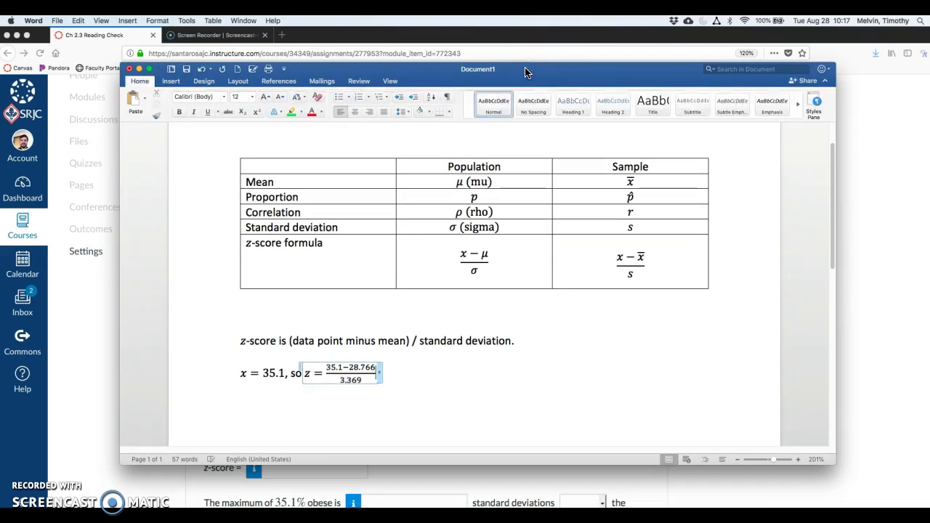
{"action": "type", "text": "prox"}
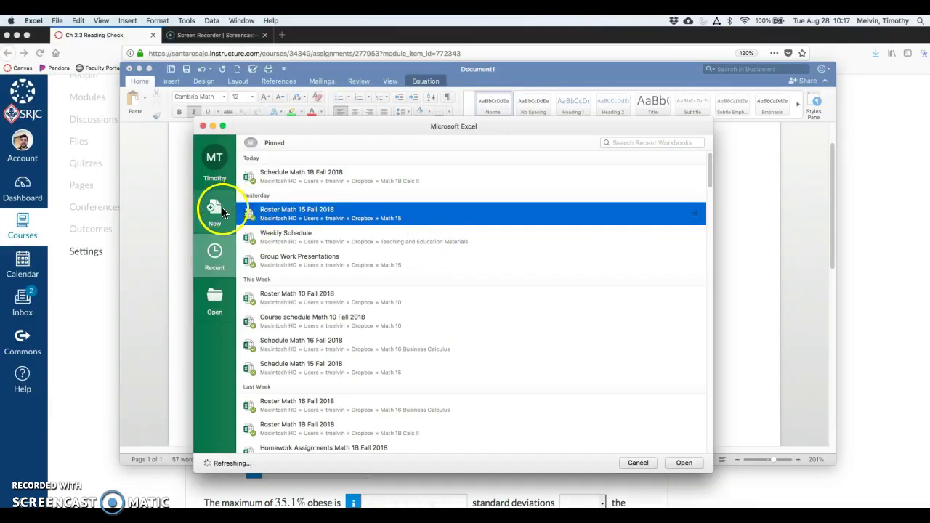
Open a blank Excel workbook and compute =(35.1-28.766)/3.369 in A1, giving 1.88008311
{"action": "left_click", "coordinate": [216, 210]}
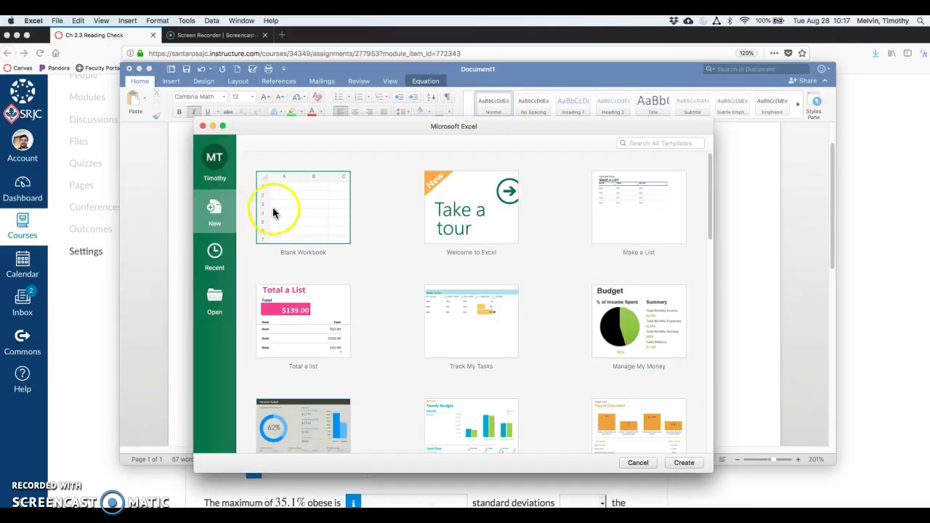
{"action": "double_click", "coordinate": [284, 208]}
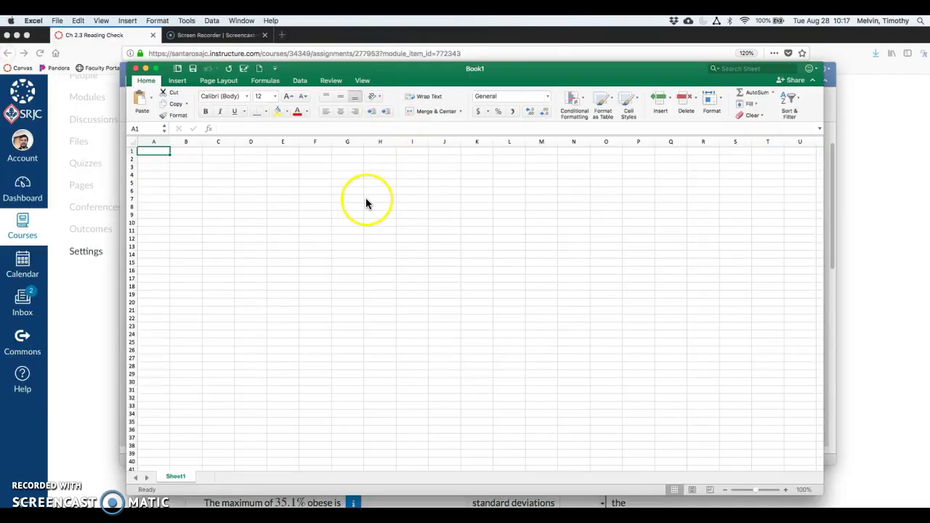
{"action": "left_click_drag", "start_coordinate": [376, 68], "coordinate": [715, 83]}
{"action": "scroll", "coordinate": [713, 207], "scroll_direction": "up", "scroll_amount": 3}
{"action": "scroll", "coordinate": [713, 207], "scroll_direction": "up", "scroll_amount": 3}
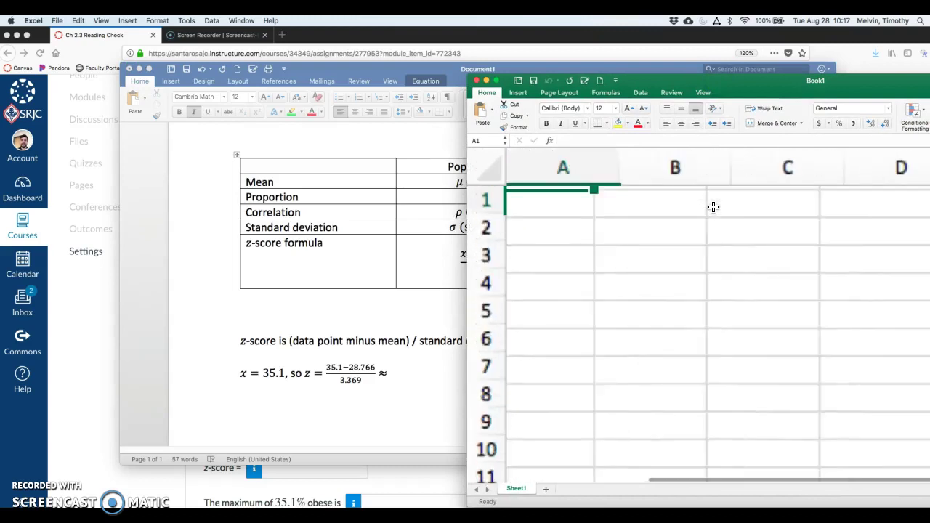
{"action": "left_click", "coordinate": [559, 202]}
{"action": "type", "text": "=(35.1-28.766)/3.369"}
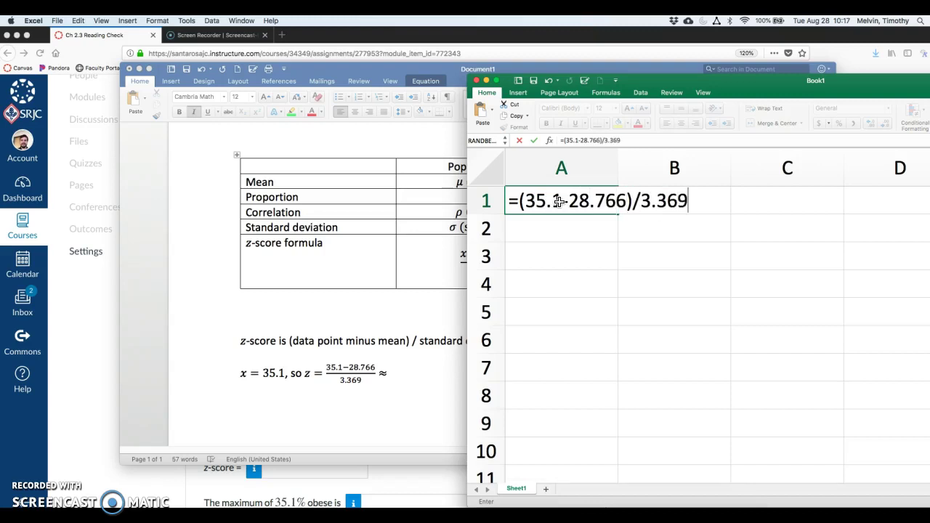
{"action": "key", "text": "Return"}
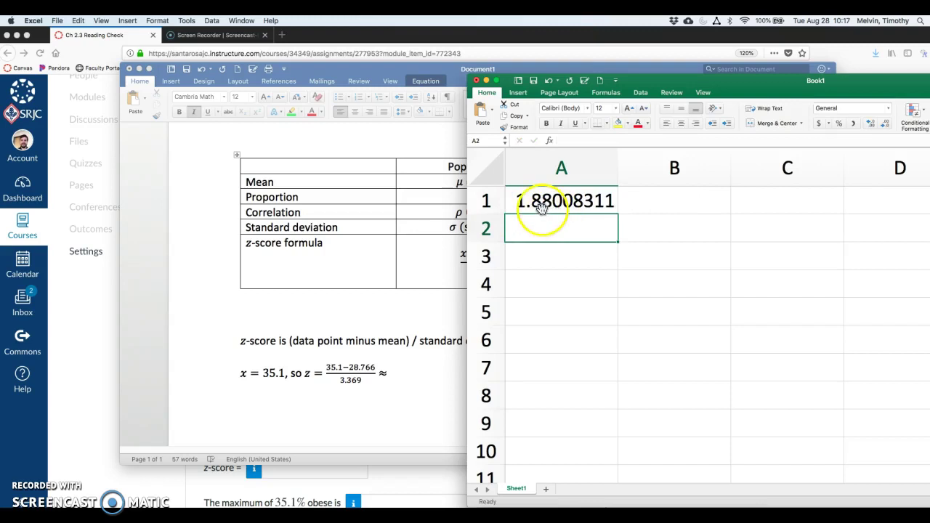
Complete the z equation with 1.88 after the ≈ sign
{"action": "left_click", "coordinate": [405, 383]}
{"action": "type", "text": "1."}
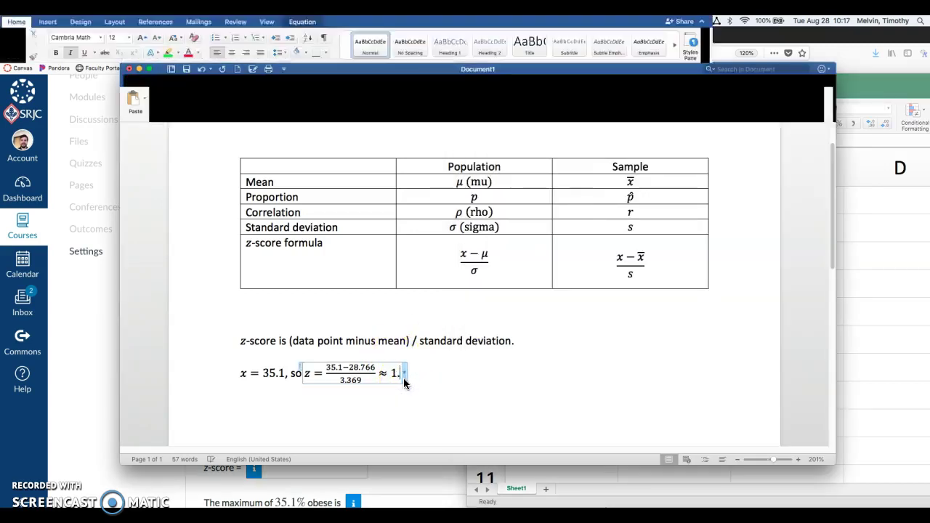
{"action": "type", "text": "88"}
{"action": "left_click", "coordinate": [405, 380]}
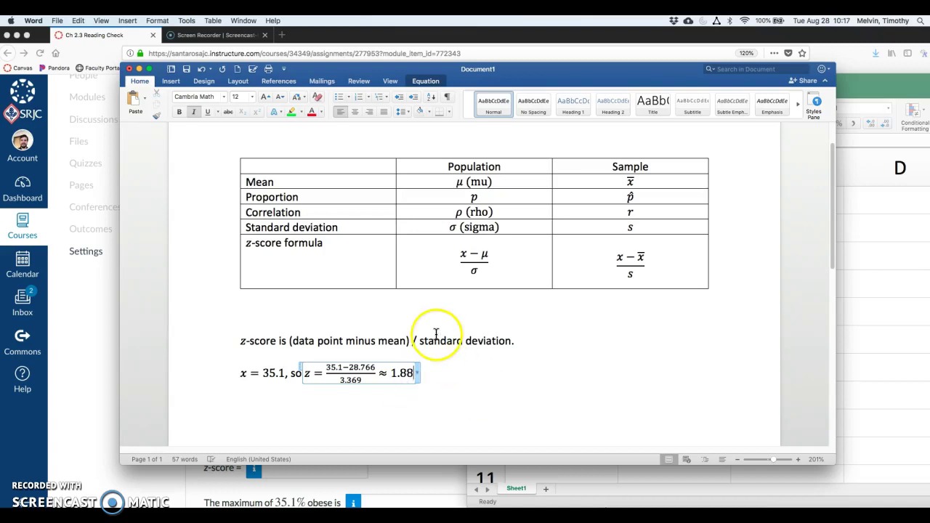
{"action": "left_click", "coordinate": [462, 412]}
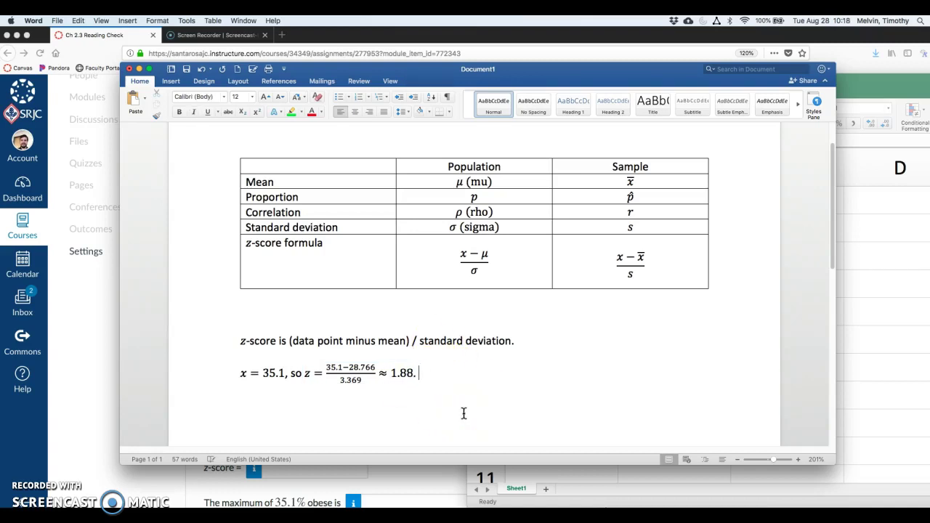
Add a line explaining 35.1 is 1.88 standard deviations ABOVE the mean
{"action": "left_click", "coordinate": [436, 382]}
{"action": "key", "text": "ctrl+equal"}
{"action": "type", "text": "z=sco"}
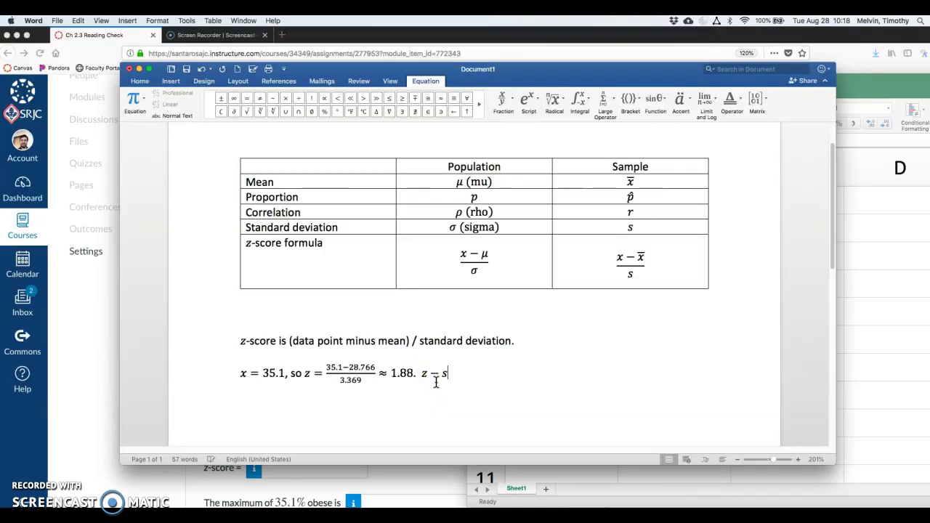
{"action": "key", "text": "BackSpace"}
{"action": "key", "text": "BackSpace"}
{"action": "key", "text": "BackSpace"}
{"action": "key", "text": "BackSpace"}
{"action": "key", "text": "BackSpace"}
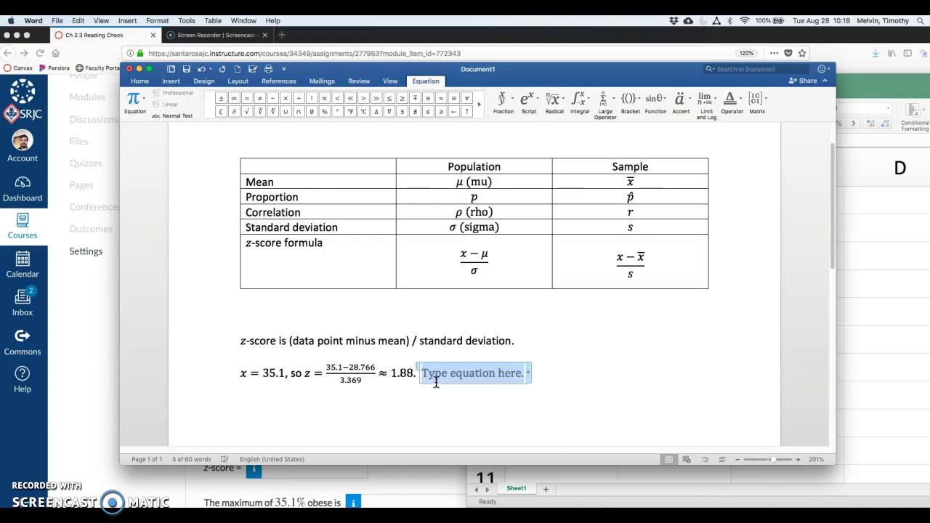
{"action": "type", "text": "z="}
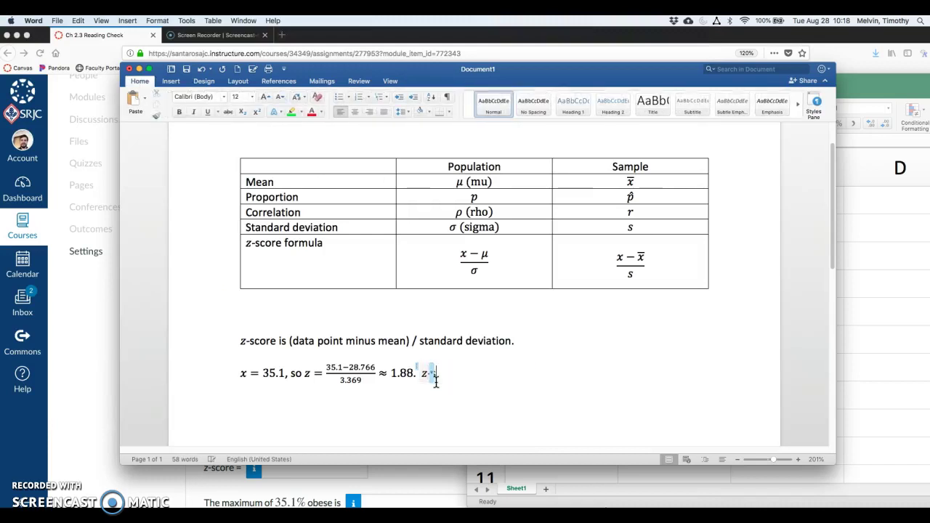
{"action": "type", "text": "score of 1"}
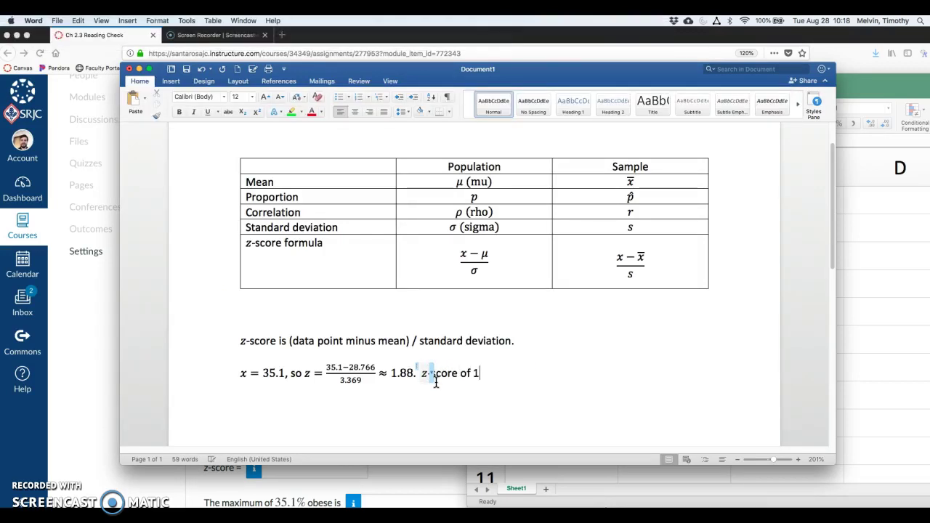
{"action": "type", "text": ".88"}
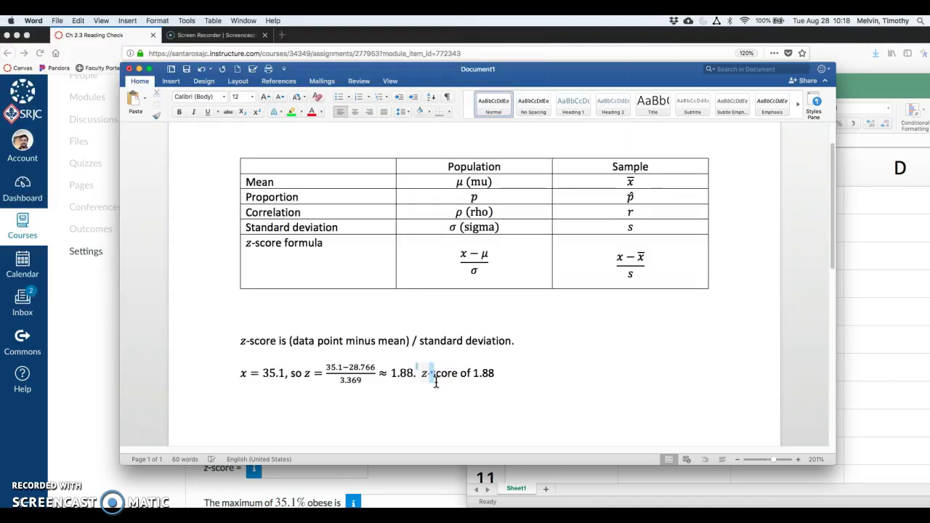
{"action": "type", "text": "+"}
{"action": "left_click", "coordinate": [528, 394]}
{"action": "type", "text": "mea"}
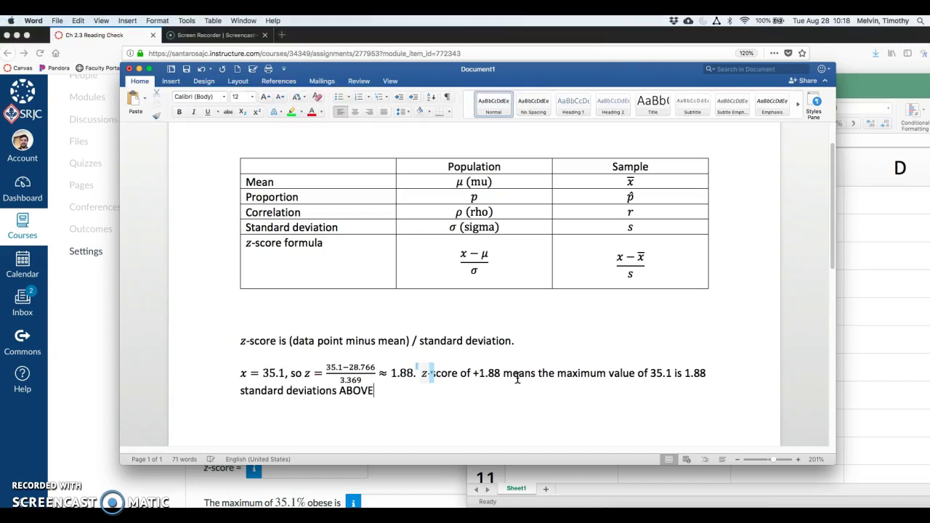
{"action": "left_click", "coordinate": [577, 407]}
{"action": "key", "text": "Return"}
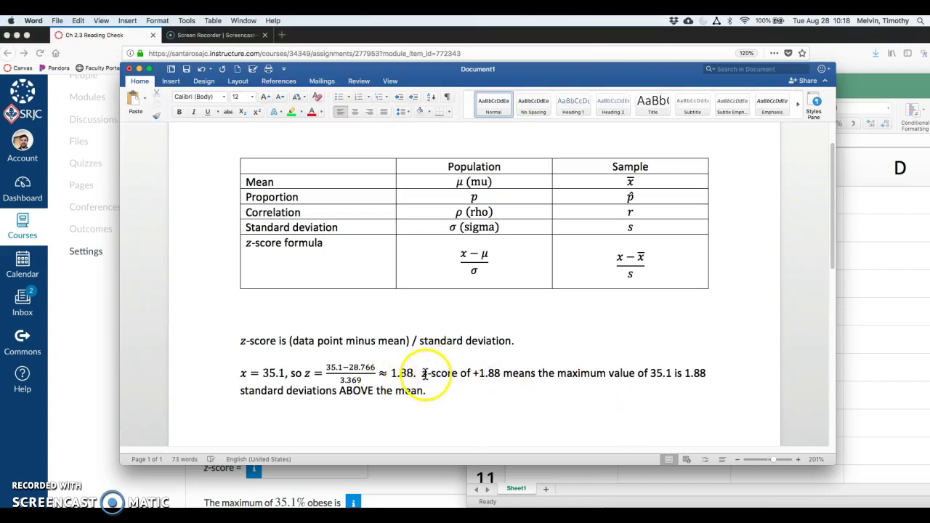
{"action": "left_click", "coordinate": [424, 374]}
{"action": "key", "text": "Return"}
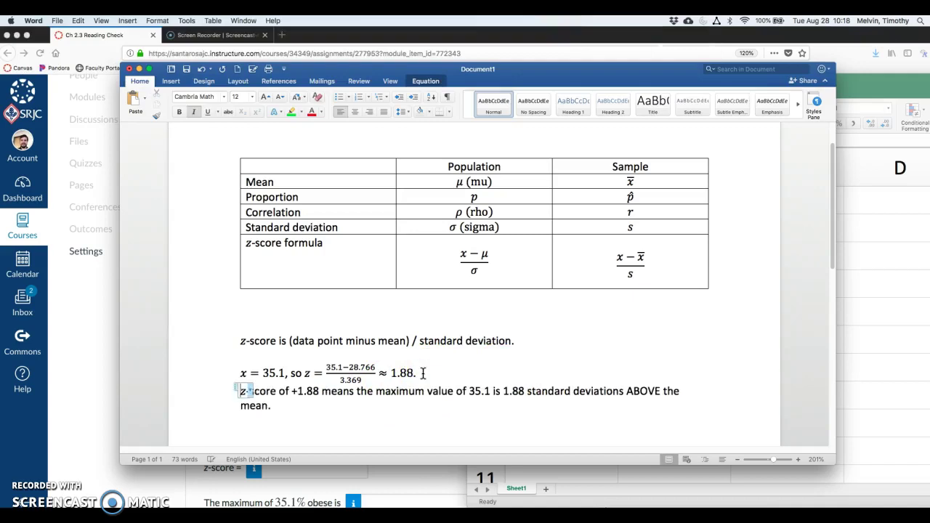
{"action": "left_click", "coordinate": [334, 425]}
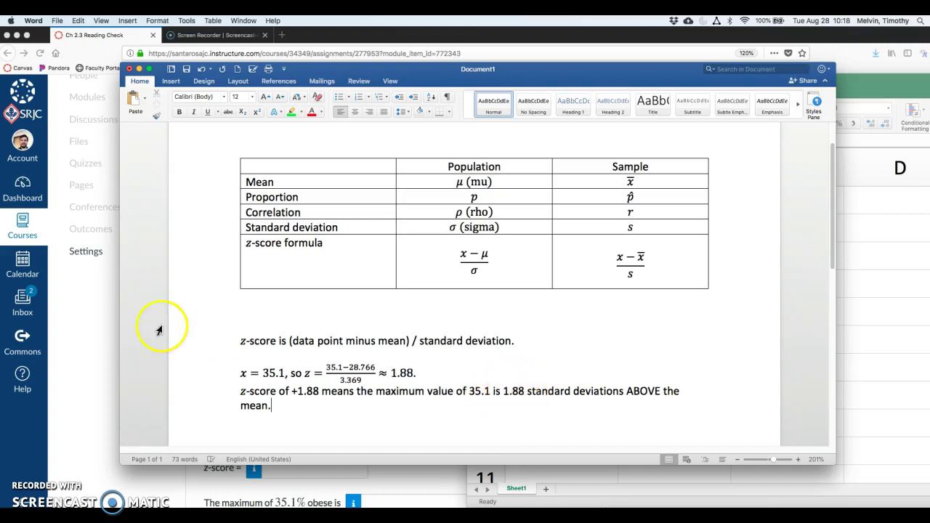
Enter z-score 1.88 for the largest value and record 35.1% as 1.88 standard deviations above
{"action": "left_click", "coordinate": [100, 332]}
{"action": "scroll", "coordinate": [254, 350], "scroll_direction": "down", "scroll_amount": 1}
{"action": "scroll", "coordinate": [254, 350], "scroll_direction": "down", "scroll_amount": 1}
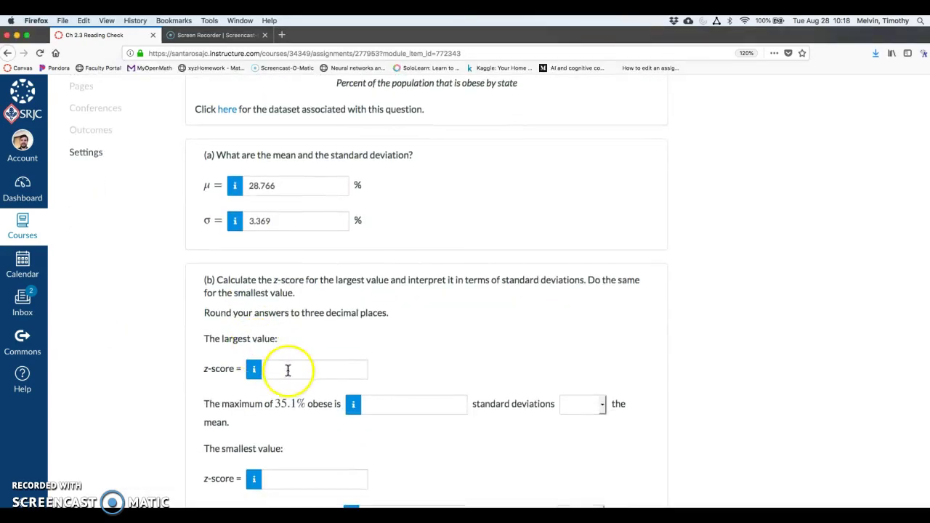
{"action": "left_click", "coordinate": [287, 368]}
{"action": "type", "text": "1.88"}
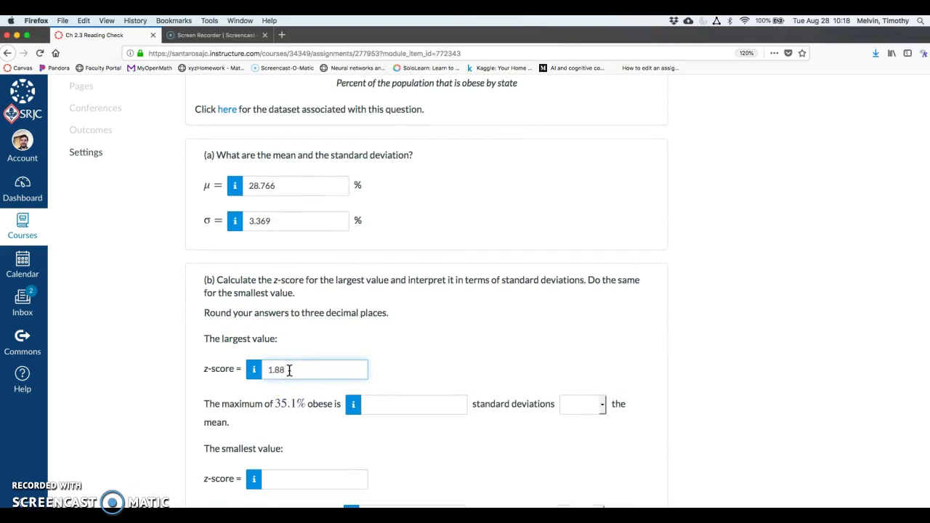
{"action": "left_click", "coordinate": [401, 405]}
{"action": "type", "text": "1.88"}
{"action": "left_click", "coordinate": [601, 405]}
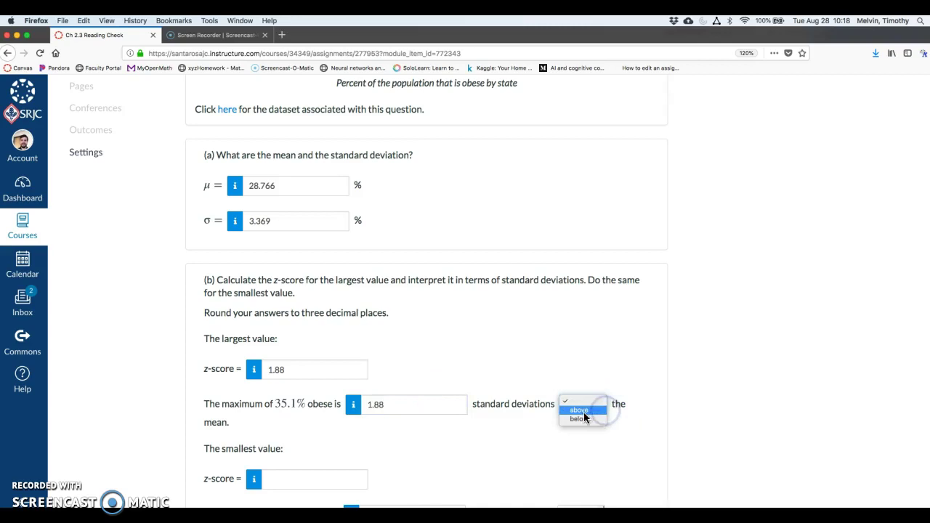
{"action": "left_click", "coordinate": [581, 410]}
{"action": "scroll", "coordinate": [478, 329], "scroll_direction": "down", "scroll_amount": 2}
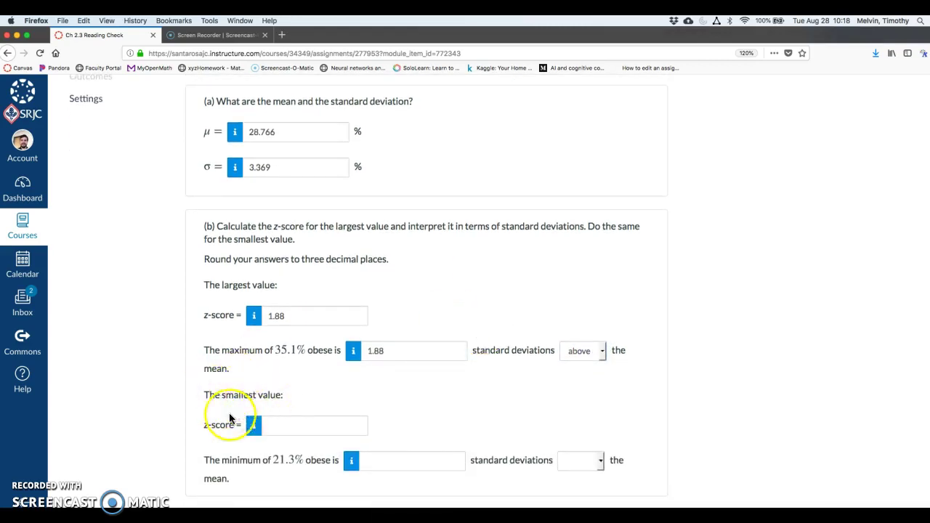
{"action": "scroll", "coordinate": [239, 391], "scroll_direction": "up", "scroll_amount": 5}
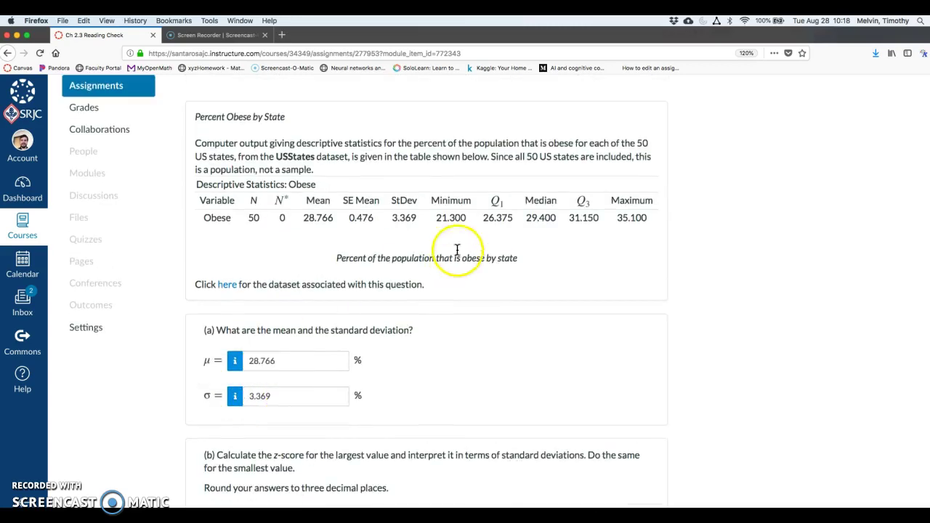
{"action": "scroll", "coordinate": [446, 239], "scroll_direction": "down", "scroll_amount": 3}
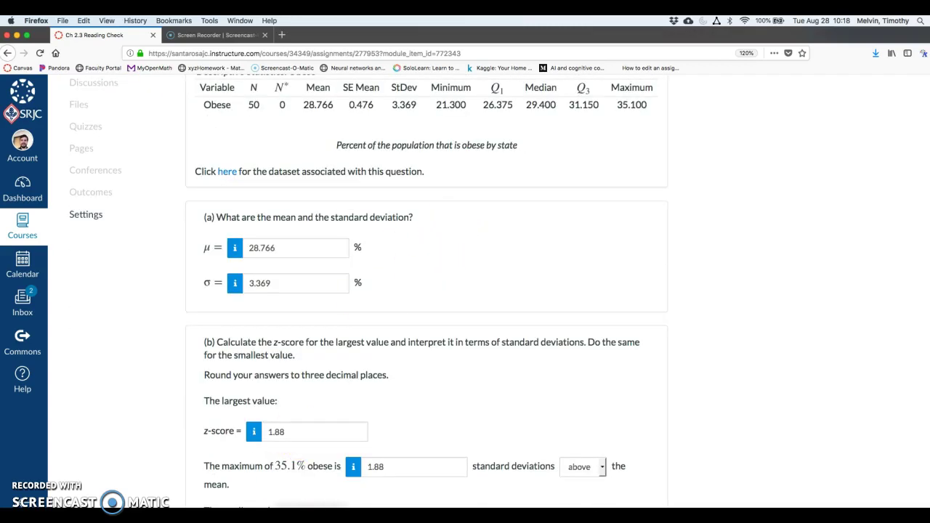
Insert the equation x = 21.3 followed by the text ', so the'
{"action": "key", "text": "super+Tab"}
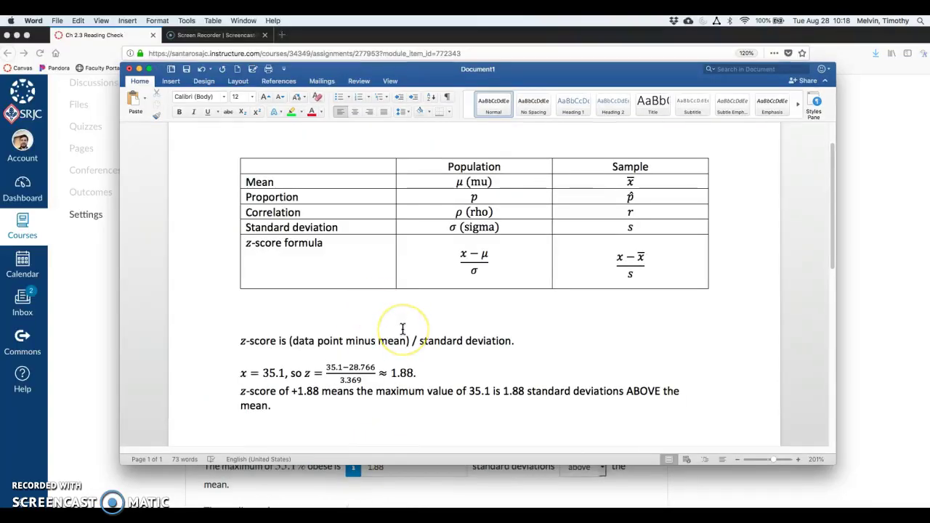
{"action": "scroll", "coordinate": [386, 270], "scroll_direction": "down", "scroll_amount": 3}
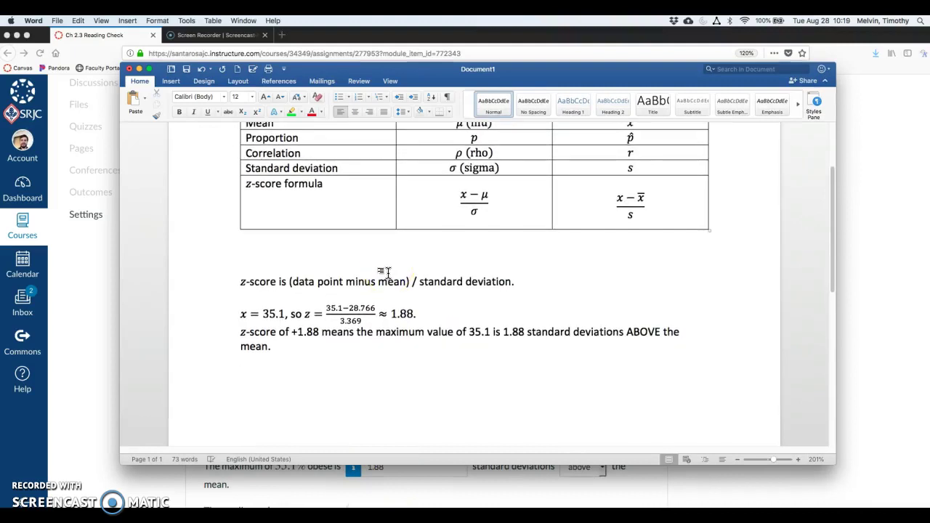
{"action": "key", "text": "ctrl+="}
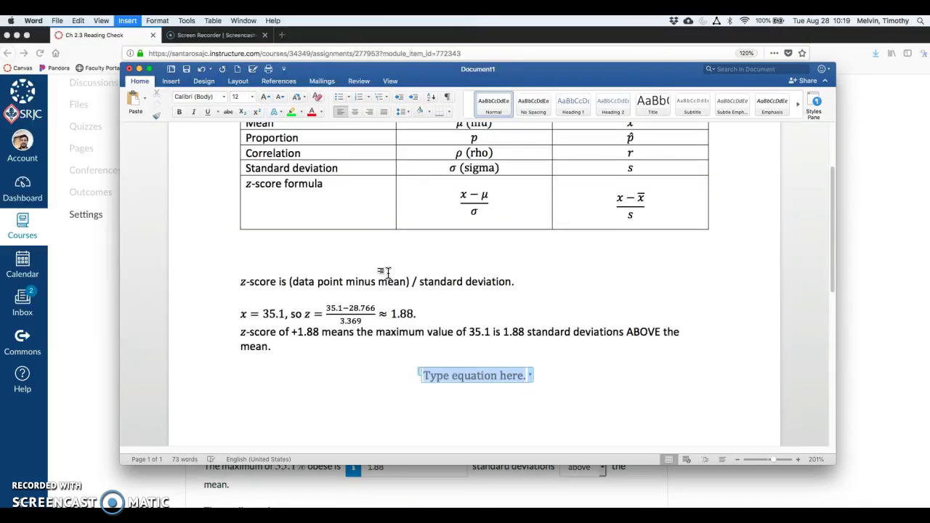
{"action": "type", "text": "x="}
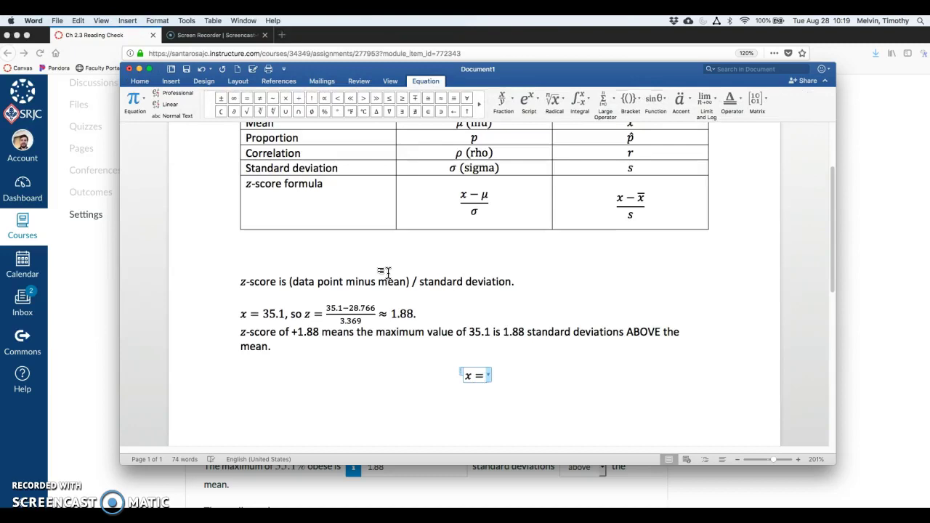
{"action": "mouse_move", "coordinate": [468, 73]}
{"action": "left_mouse_down"}
{"action": "mouse_move", "coordinate": [525, 306]}
{"action": "mouse_move", "coordinate": [462, 29]}
{"action": "mouse_move", "coordinate": [467, 88]}
{"action": "left_mouse_up"}
{"action": "type", "text": "21.3"}
{"action": "key", "text": "Right"}
{"action": "type", "text": ", s"}
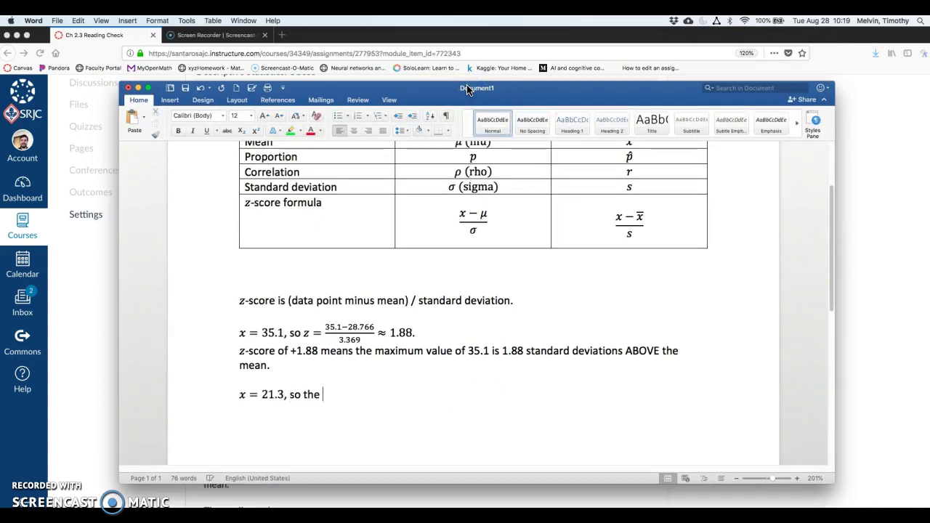
{"action": "type", "text": "o the"}
Add the equation z = (21.3−28.766)/3.369 ≈ and start its formula in Excel
{"action": "key", "text": "ctrl+equal"}
{"action": "type", "text": "z"}
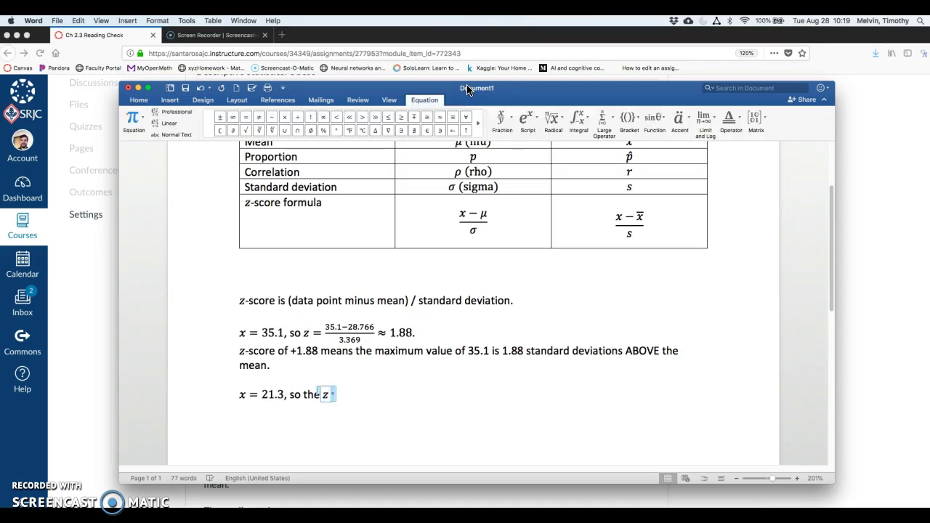
{"action": "type", "text": " =/"}
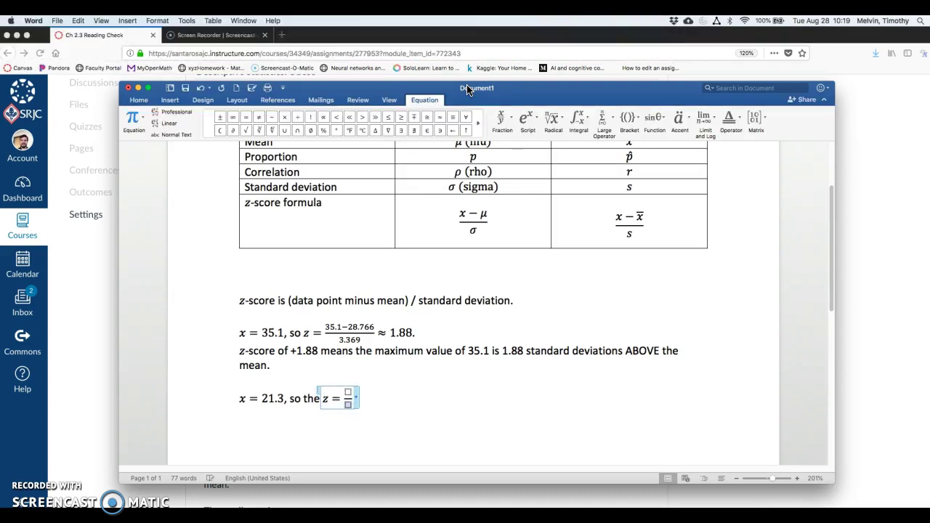
{"action": "type", "text": "21.3"}
{"action": "type", "text": "-"}
{"action": "type", "text": "28.766"}
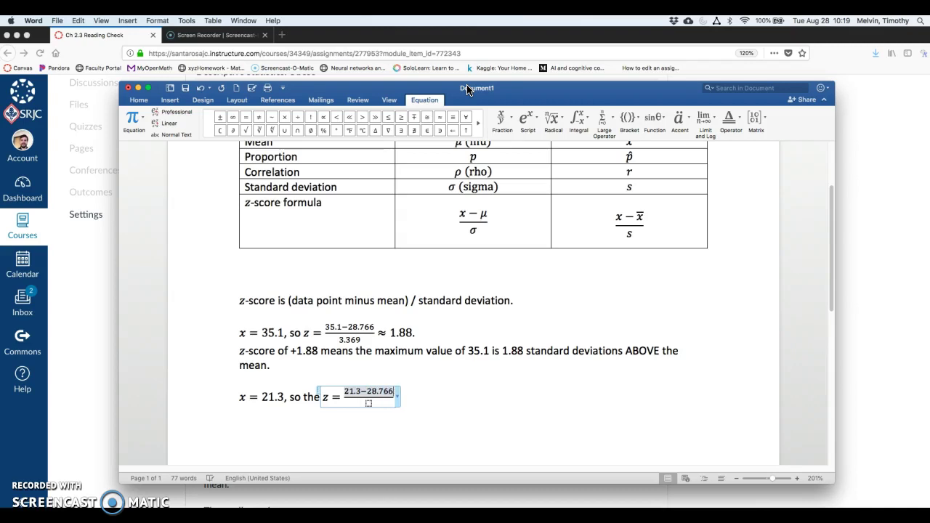
{"action": "key", "text": "Down"}
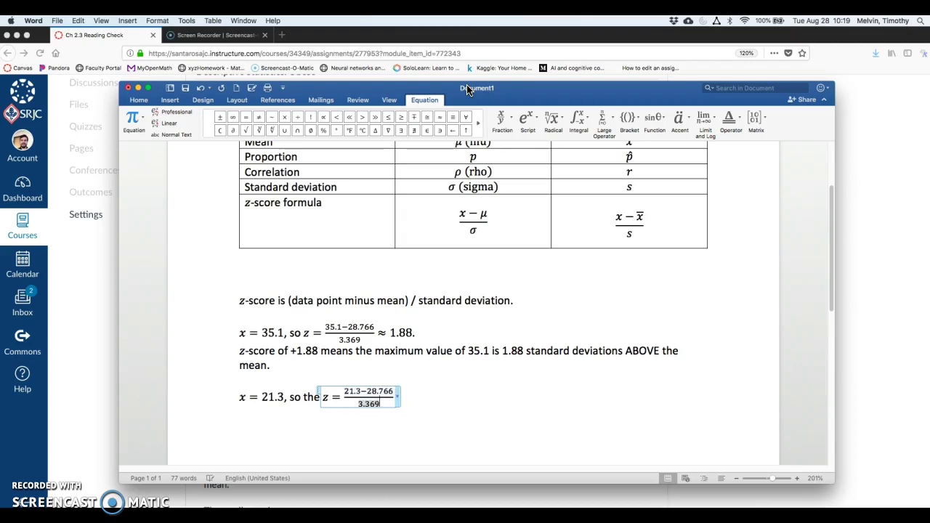
{"action": "type", "text": "3.369\\approx"}
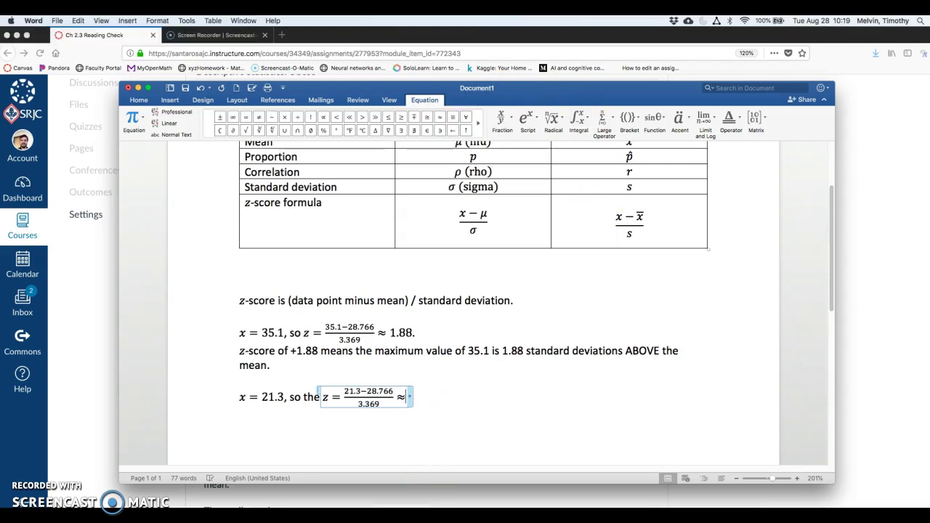
{"action": "key", "text": "super+Tab"}
{"action": "type", "text": "=(21.3-"}
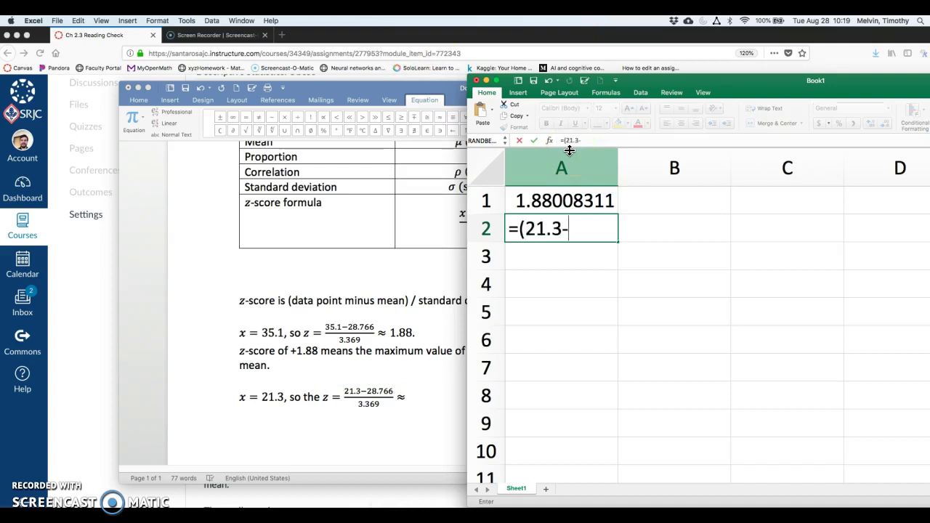
{"action": "type", "text": "28.766)/3.369"}
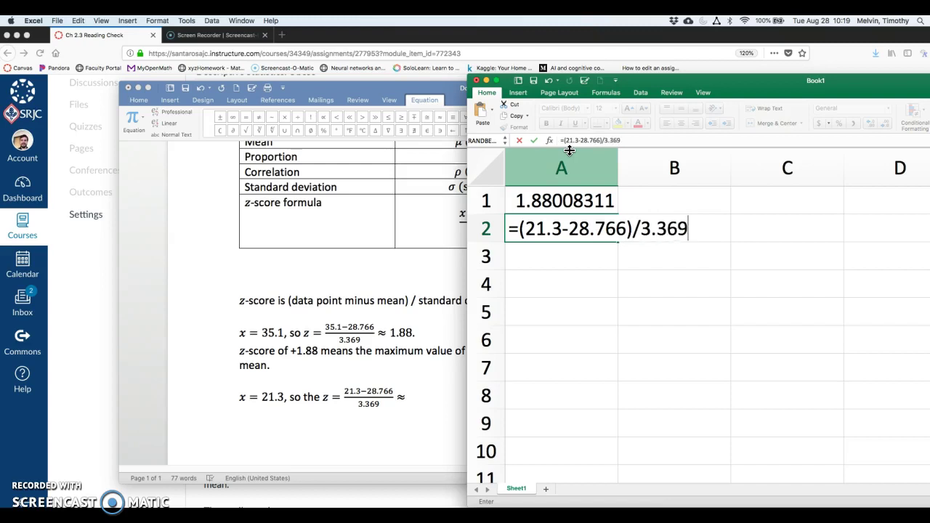
Commit =(21.3-28.766)/3.369 in A2, giving -2.2160879
{"action": "key", "text": "Return"}
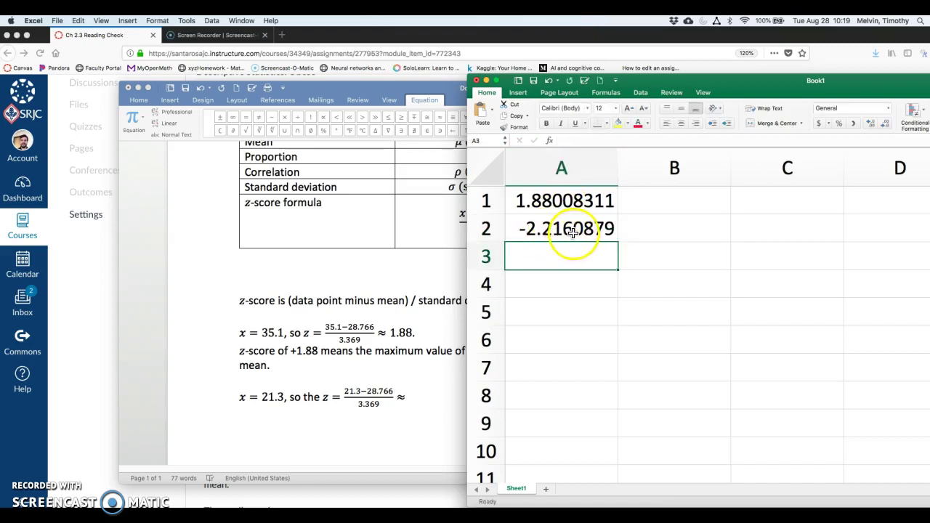
Finish the 21.3 equation with ≈ −2.216 and a closing period
{"action": "left_click", "coordinate": [427, 399]}
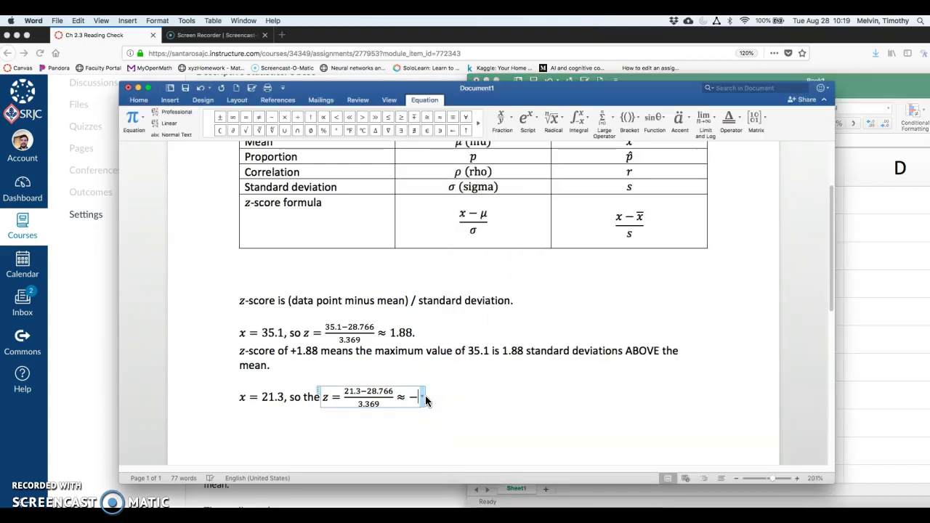
{"action": "type", "text": "-2.2"}
{"action": "type", "text": "16"}
{"action": "key", "text": "Right"}
{"action": "type", "text": "."}
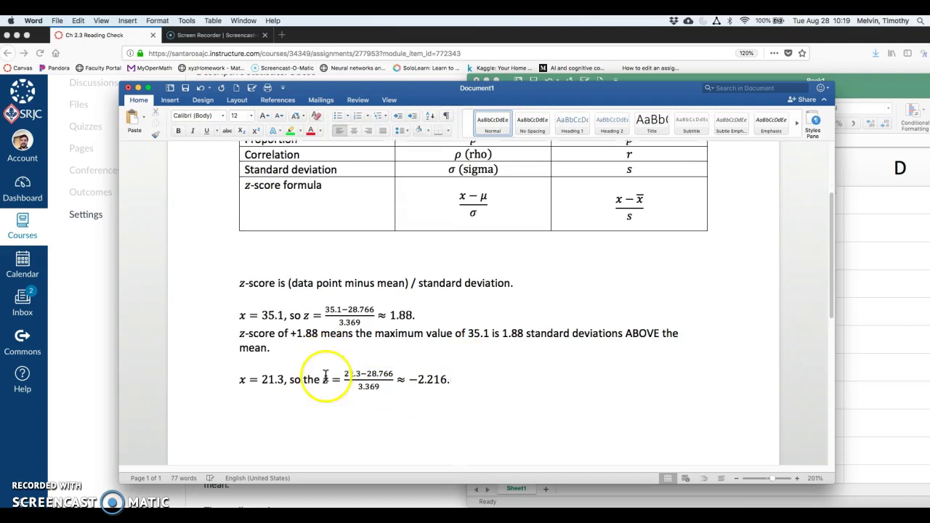
Add the sentence 'This means that 21.3 is 2.216 standard deviations BELOW the mean.'
{"action": "scroll", "coordinate": [325, 377], "scroll_direction": "down", "scroll_amount": 1}
{"action": "left_click", "coordinate": [477, 375]}
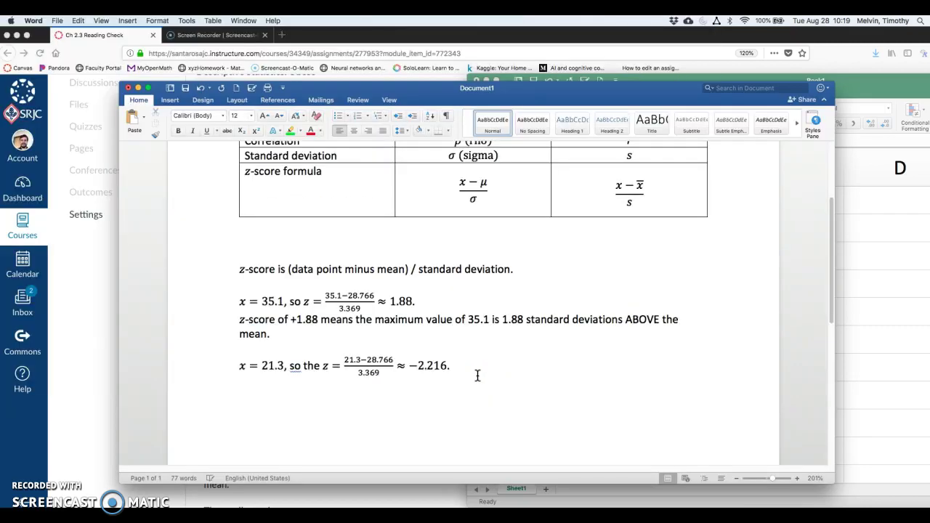
{"action": "type", "text": "This means that 21.3 is 2.216 sta"}
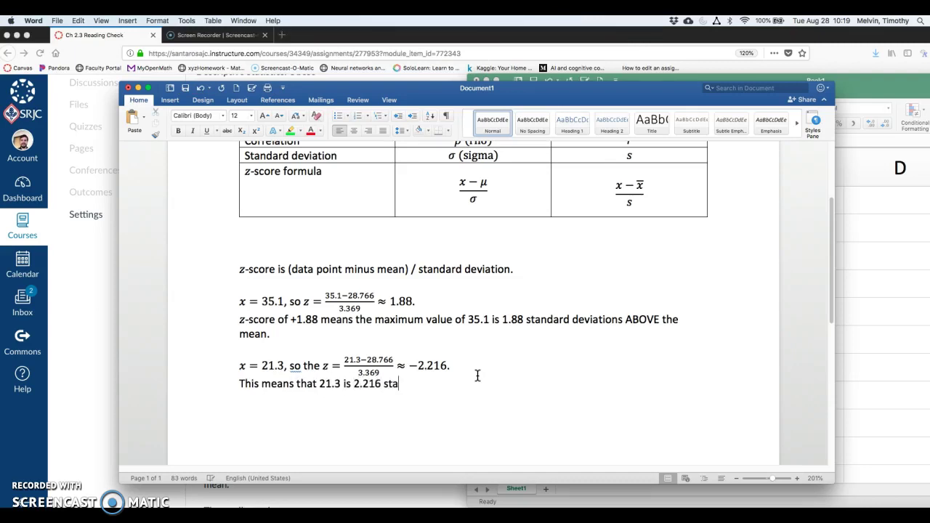
{"action": "type", "text": "ndard deviations"}
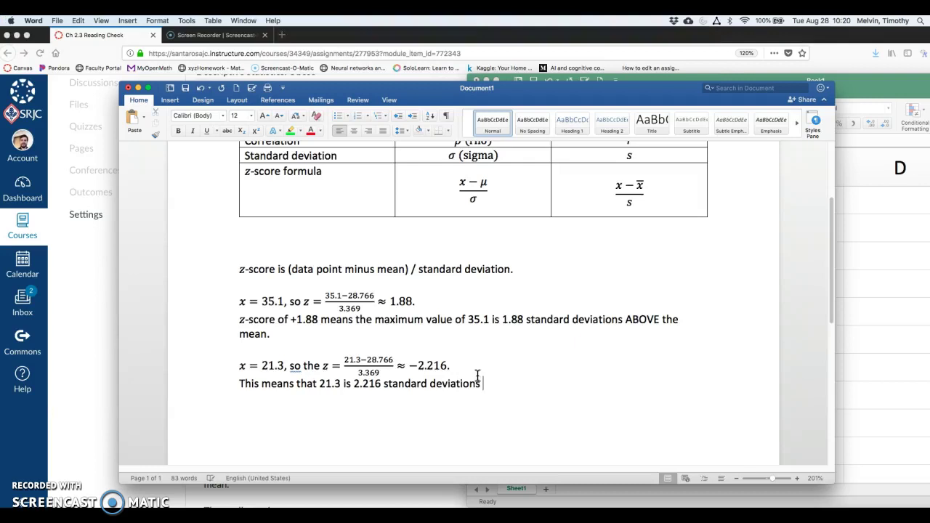
{"action": "type", "text": " BELOW the mean."}
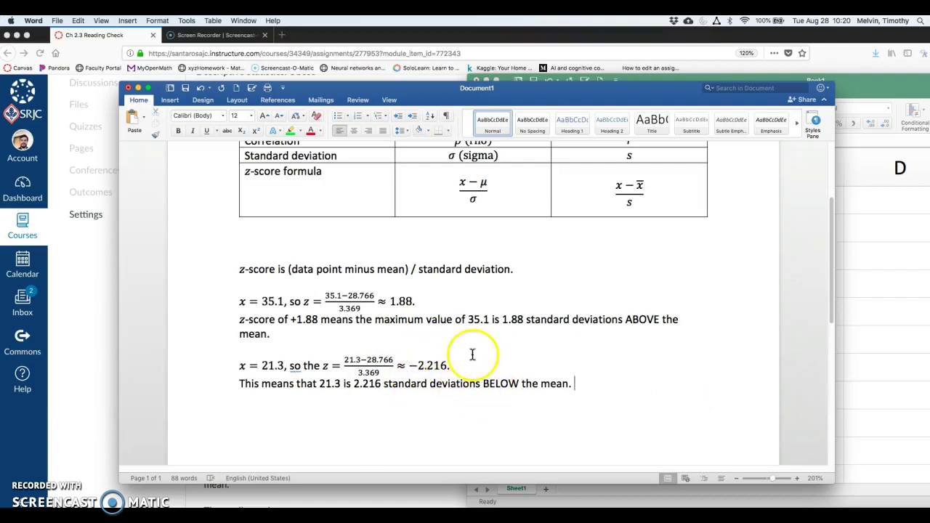
{"action": "scroll", "coordinate": [434, 333], "scroll_direction": "up", "scroll_amount": 2}
{"action": "scroll", "coordinate": [435, 332], "scroll_direction": "down", "scroll_amount": 1}
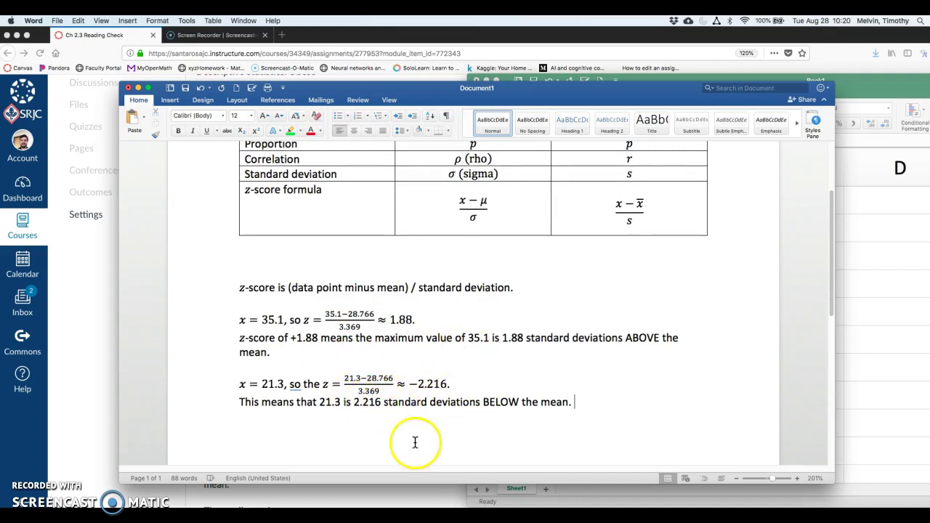
Enter -2.216 as the smallest value's z-score in the quiz
{"action": "left_click", "coordinate": [402, 499]}
{"action": "scroll", "coordinate": [407, 461], "scroll_direction": "down", "scroll_amount": 3}
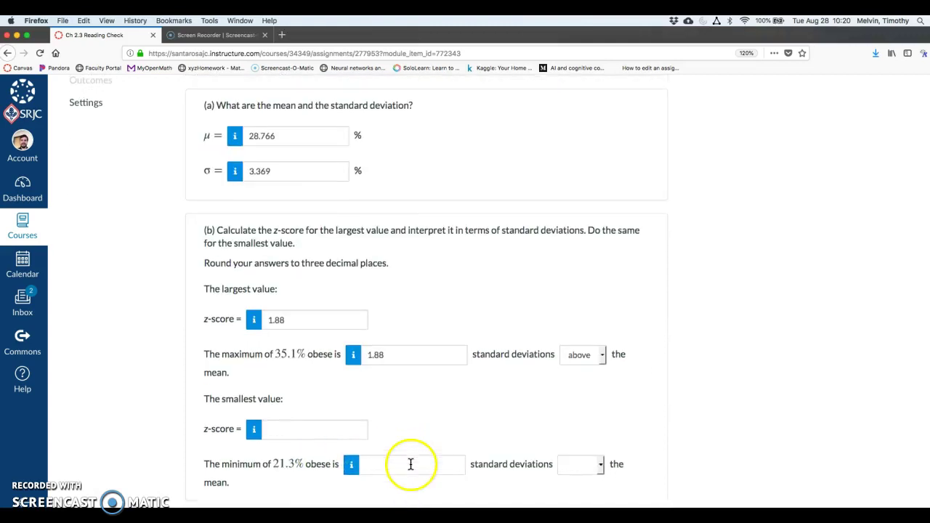
{"action": "left_click", "coordinate": [334, 432]}
{"action": "type", "text": "-2.216"}
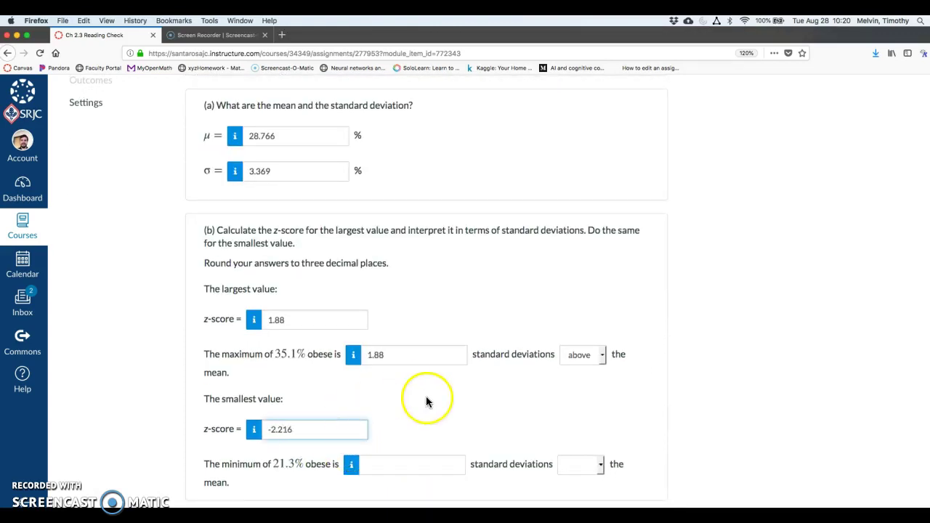
Record 21.3% as 2.216 standard deviations below the mean, then scroll to part (c)
{"action": "scroll", "coordinate": [400, 413], "scroll_direction": "down", "scroll_amount": 2}
{"action": "left_click", "coordinate": [399, 413]}
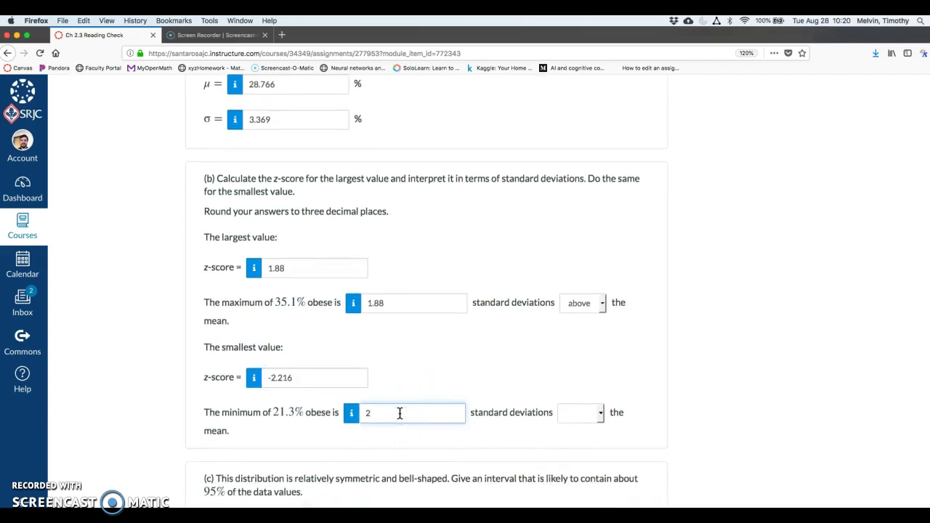
{"action": "type", "text": "2.216"}
{"action": "left_click_drag", "start_coordinate": [386, 403], "coordinate": [368, 413]}
{"action": "left_click", "coordinate": [579, 415]}
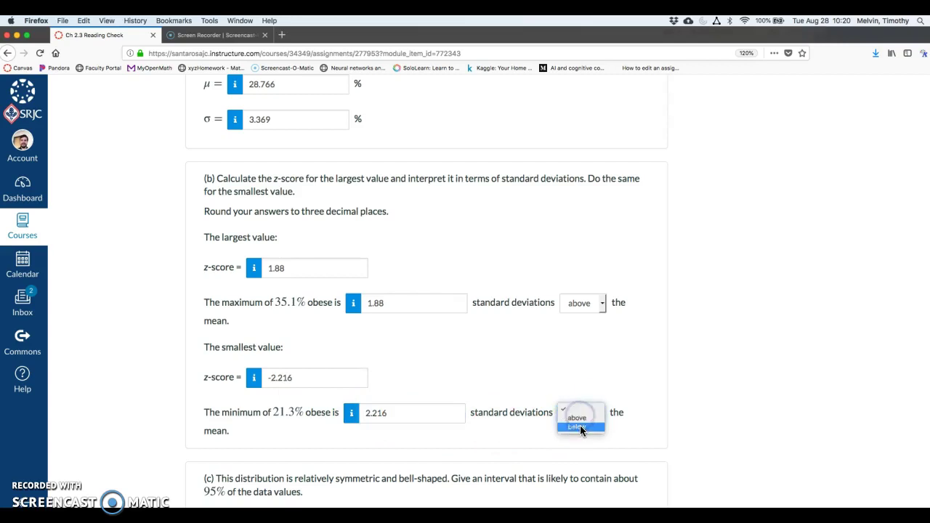
{"action": "left_click", "coordinate": [580, 427]}
{"action": "scroll", "coordinate": [516, 351], "scroll_direction": "down", "scroll_amount": 3}
{"action": "left_click", "coordinate": [272, 369]}
{"action": "scroll", "coordinate": [169, 364], "scroll_direction": "down", "scroll_amount": 3}
{"action": "scroll", "coordinate": [186, 333], "scroll_direction": "up", "scroll_amount": 1}
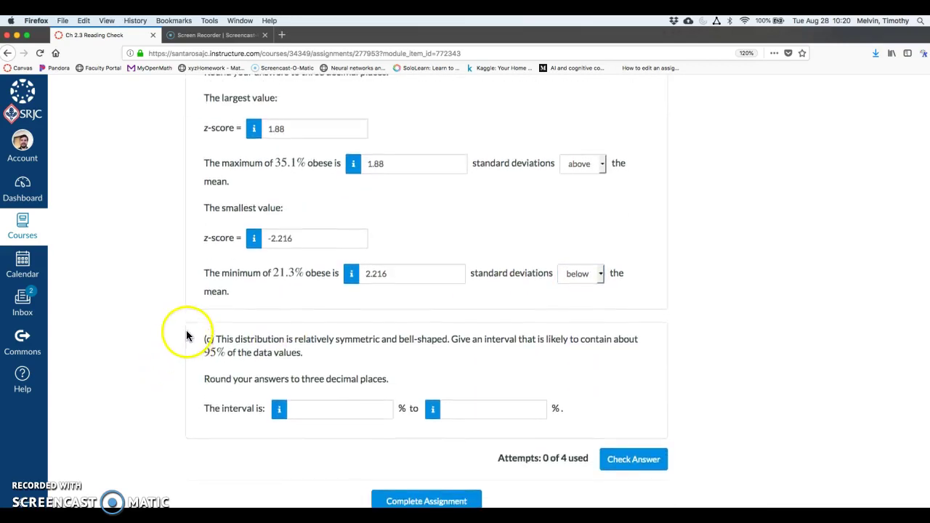
{"action": "scroll", "coordinate": [211, 320], "scroll_direction": "down", "scroll_amount": 1}
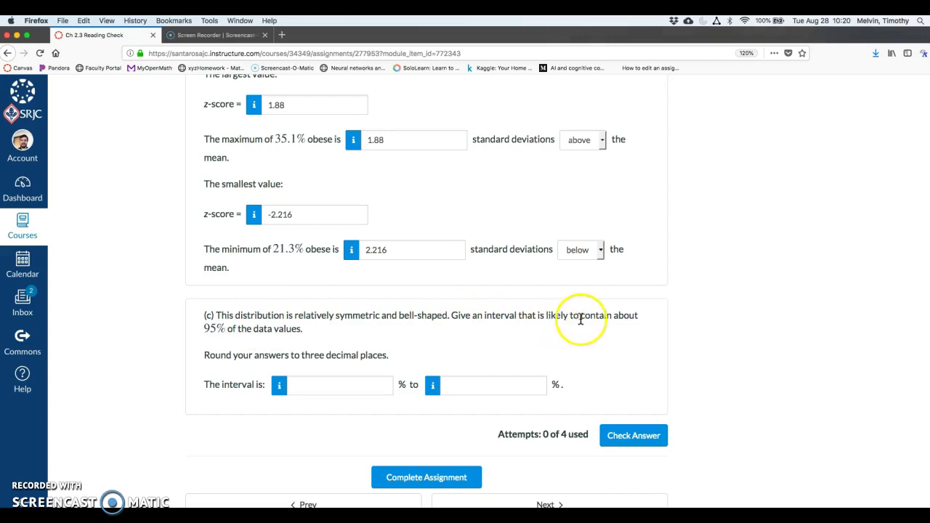
{"action": "scroll", "coordinate": [195, 318], "scroll_direction": "down", "scroll_amount": 1}
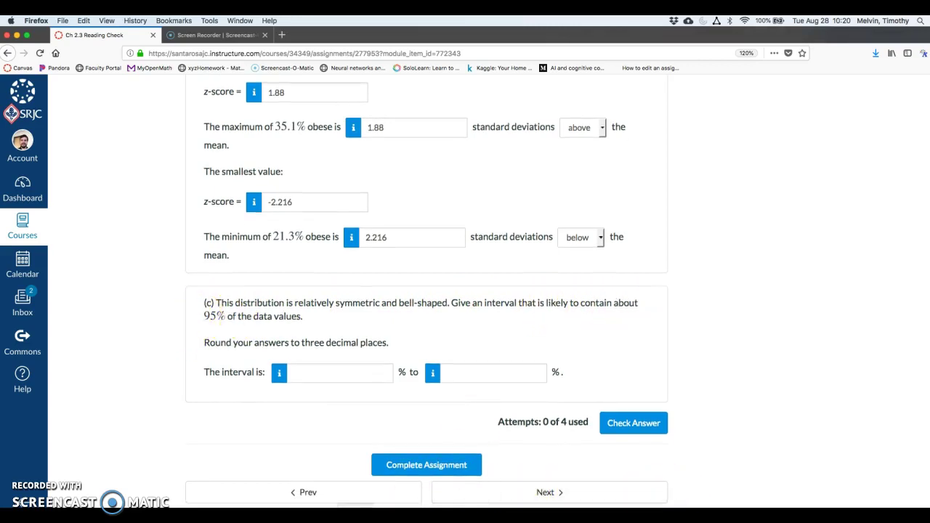
Back in the Word notes, highlight the words '95% Rule' in yellow
{"action": "key", "text": "super+Tab"}
{"action": "scroll", "coordinate": [374, 333], "scroll_direction": "down", "scroll_amount": 5}
{"action": "scroll", "coordinate": [374, 333], "scroll_direction": "down", "scroll_amount": 2}
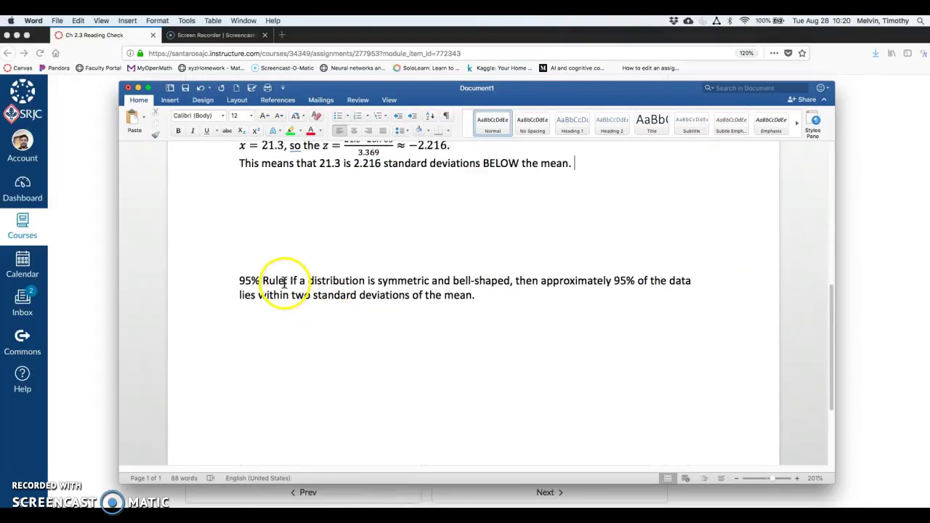
{"action": "left_click_drag", "start_coordinate": [286, 282], "coordinate": [239, 281]}
{"action": "left_click", "coordinate": [300, 130]}
{"action": "left_click", "coordinate": [302, 164]}
Start a new line 'Two standard deviations is' followed by the equation 2(3.369) =
{"action": "left_click", "coordinate": [339, 305]}
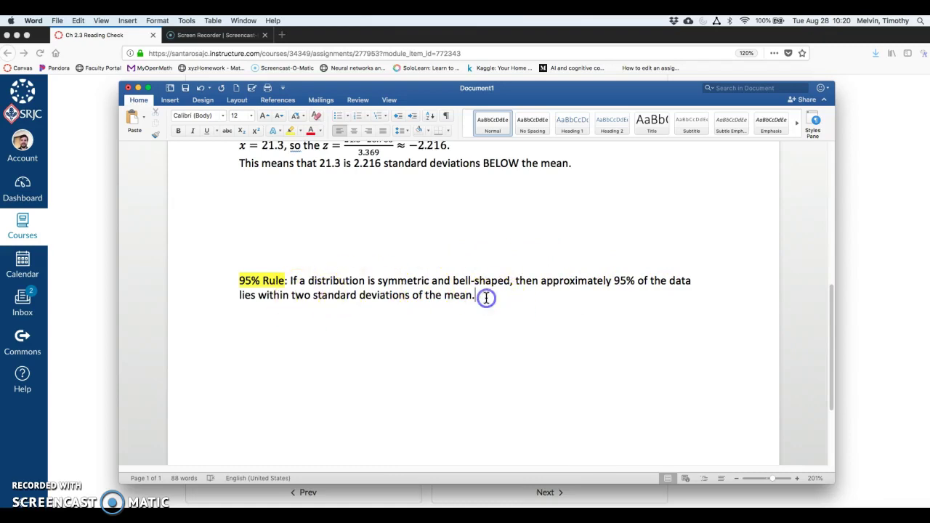
{"action": "left_click", "coordinate": [518, 303]}
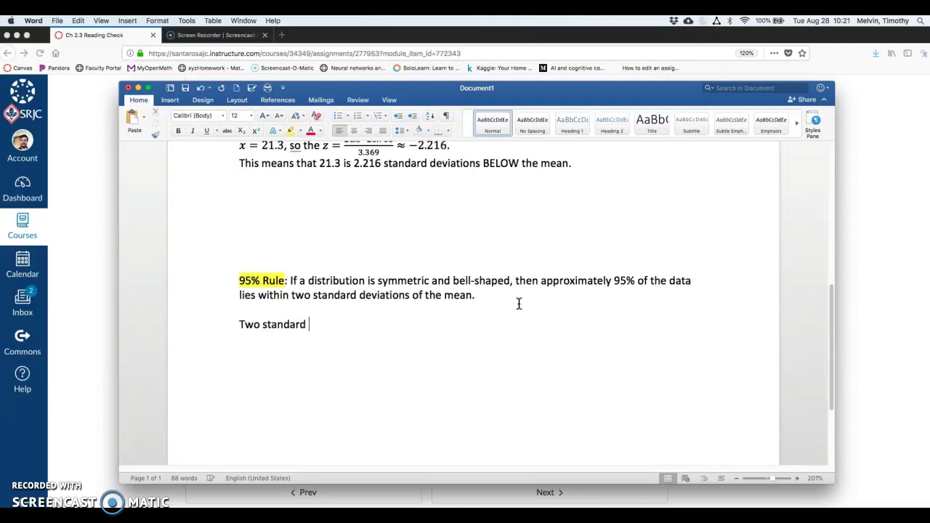
{"action": "type", "text": "deviations is"}
{"action": "key", "text": "ctrl+equal"}
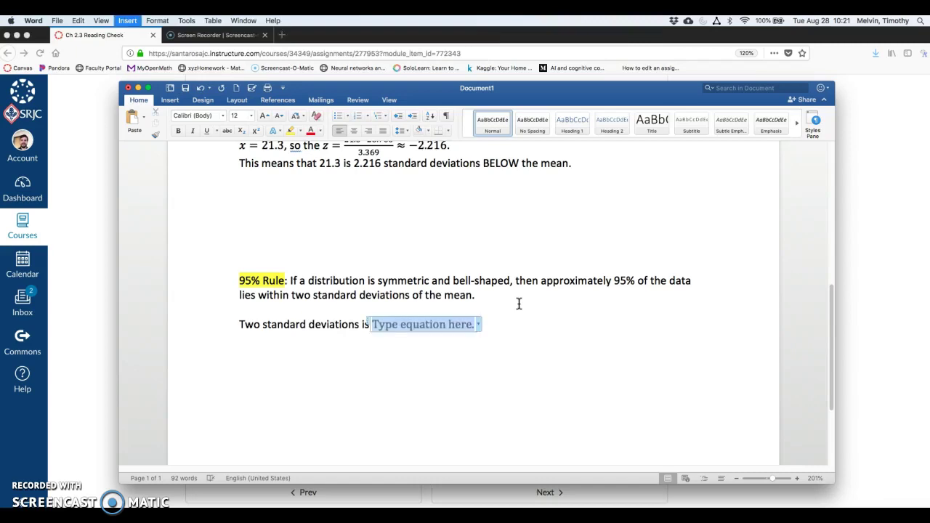
{"action": "type", "text": "2(3."}
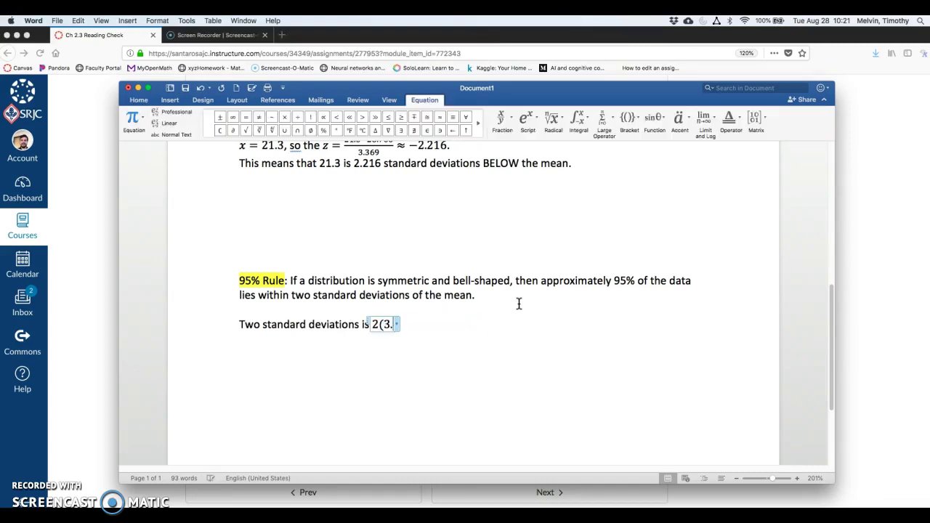
{"action": "type", "text": "369) ="}
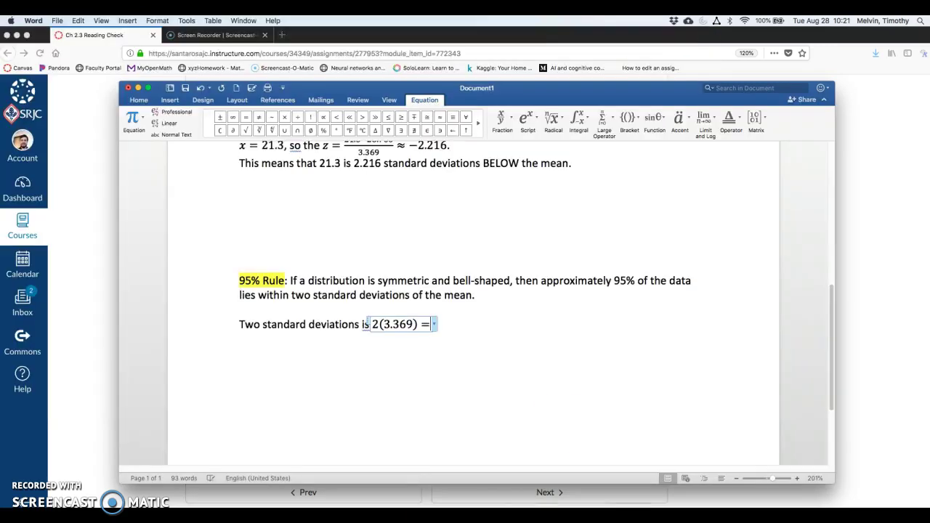
In Excel cell A3, enter =2*3.369 to get 6.738
{"action": "left_click", "coordinate": [495, 276]}
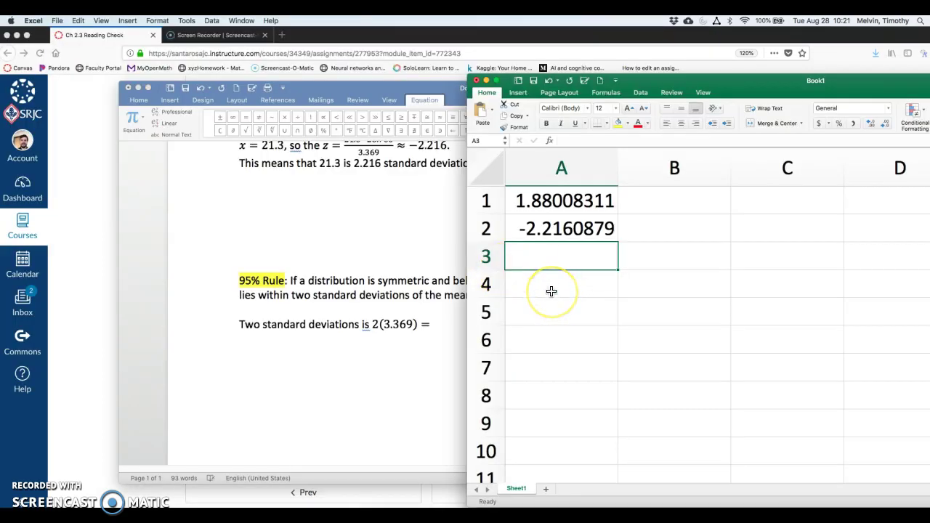
{"action": "type", "text": "=2*3.369"}
{"action": "key", "text": "Return"}
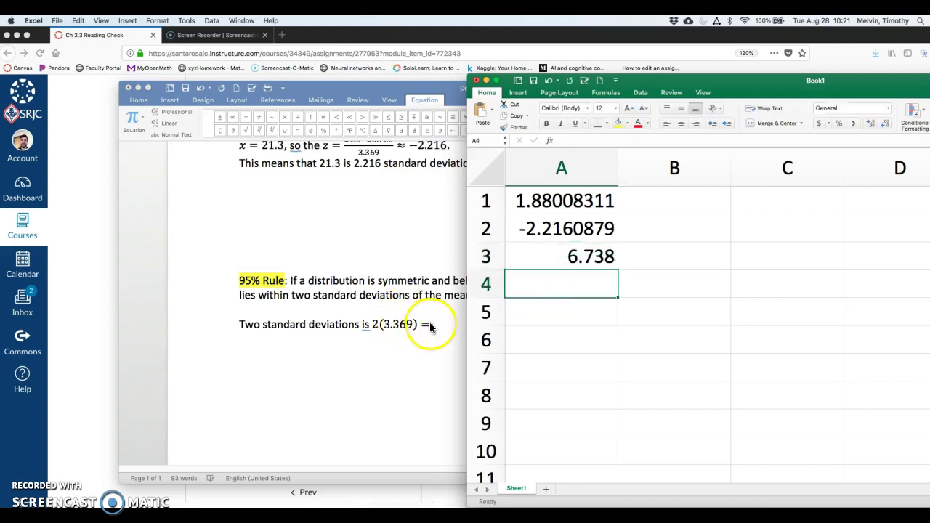
Complete the Word equation so it reads 2(3.369) = 6.738
{"action": "left_click", "coordinate": [429, 324]}
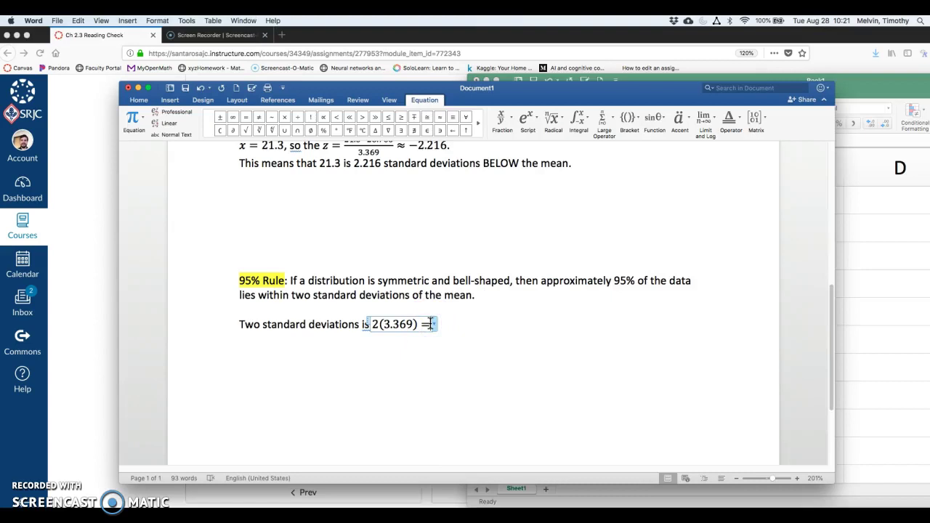
{"action": "type", "text": "6.738"}
{"action": "key", "text": "Right"}
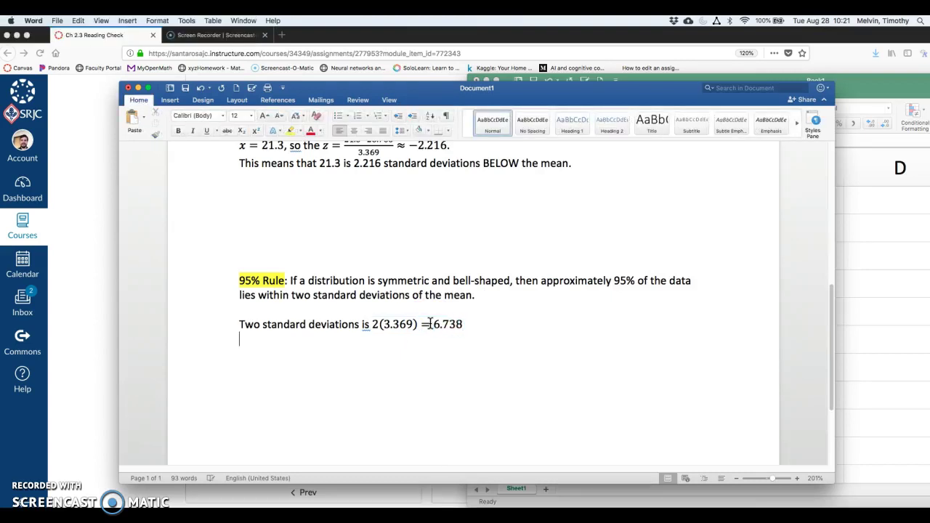
Write that about 95% lie between mean minus and plus 6.738, then start equation 28.766-6.738
{"action": "type", "text": "Then, about "}
{"action": "type", "text": "95%"}
{"action": "left_click", "coordinate": [270, 339]}
{"action": "type", "text": "about"}
{"action": "left_click", "coordinate": [340, 341]}
{"action": "type", "text": "of the data lies between mean"}
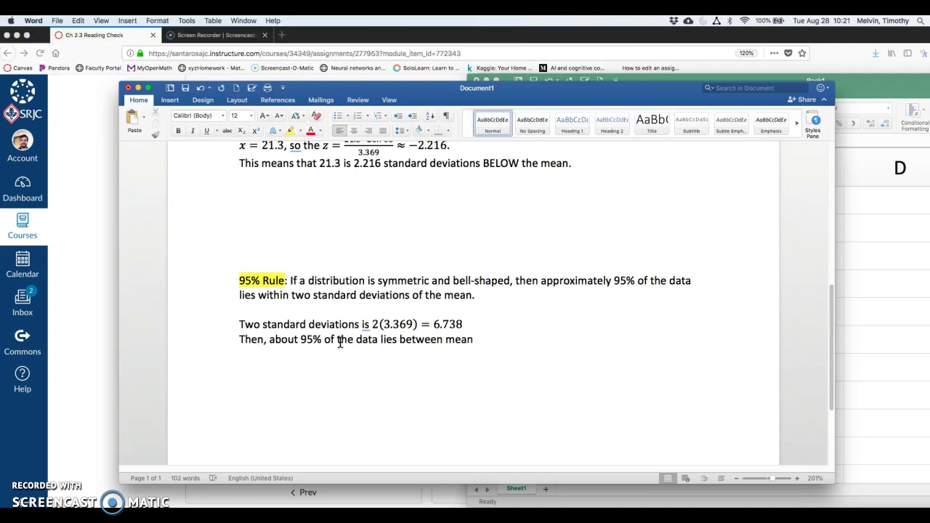
{"action": "type", "text": "inus 6.738 and mean"}
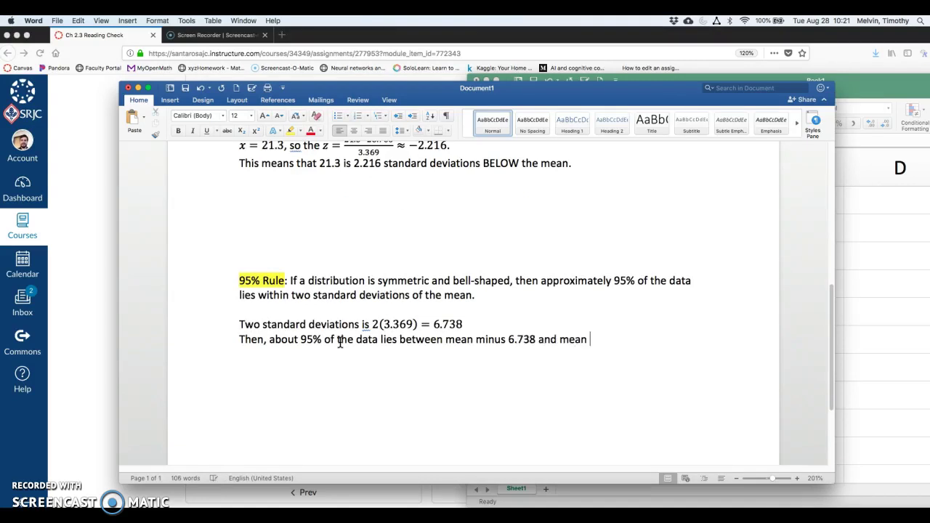
{"action": "type", "text": "lus 6.738. "}
{"action": "type", "text": "Thus"}
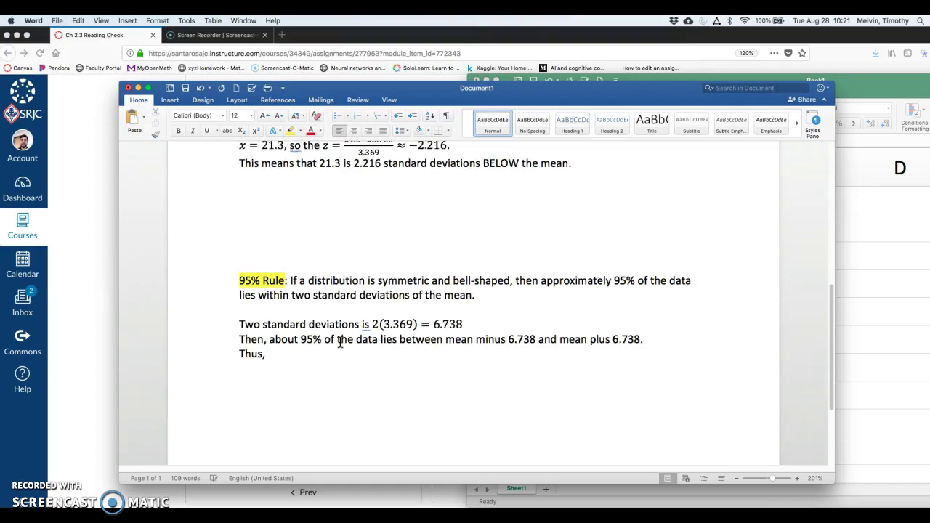
{"action": "type", "text": ", about 95% of the data lies between"}
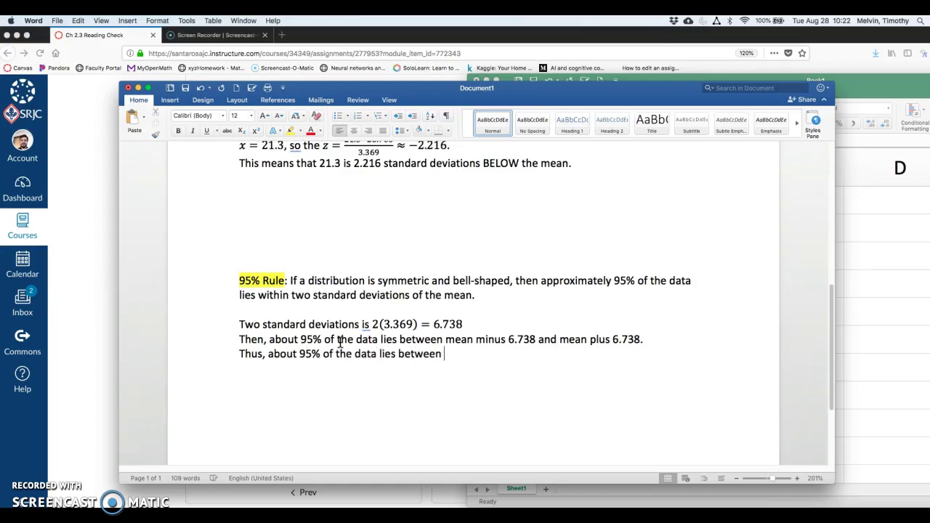
{"action": "key", "text": "ctrl+equal"}
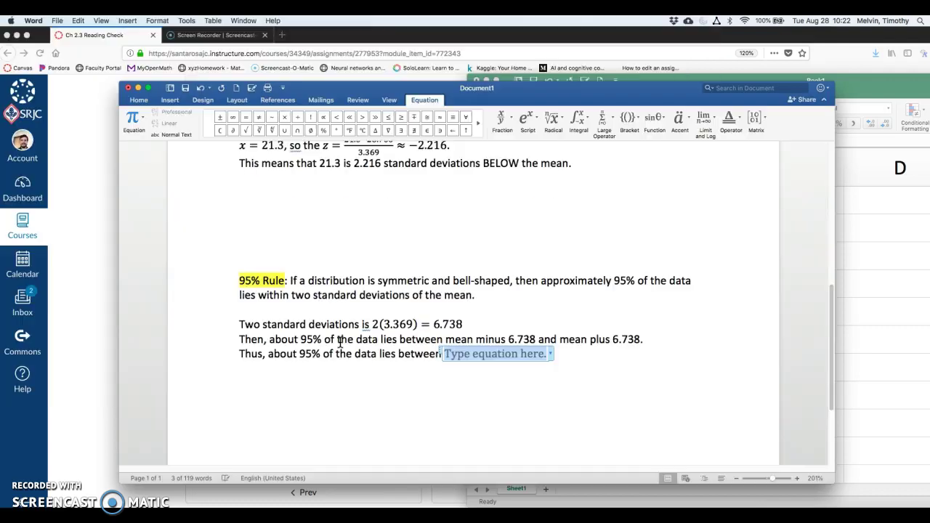
{"action": "type", "text": "28.766"}
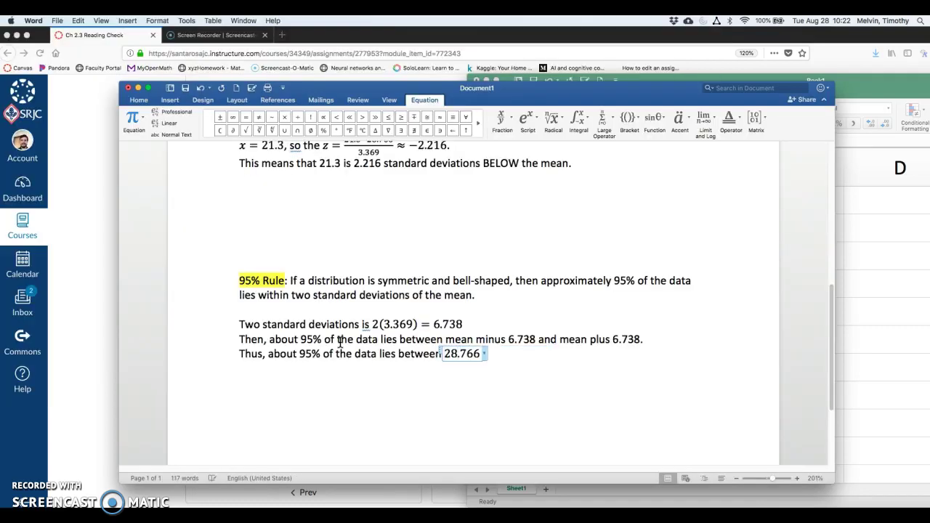
{"action": "type", "text": "-"}
{"action": "type", "text": "6.738"}
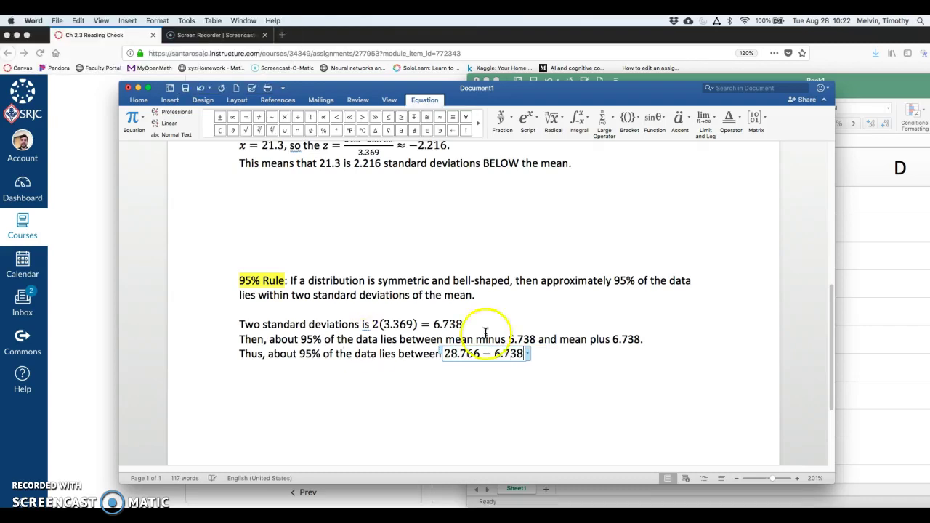
In Excel cell A4, enter the formula =28.76-A3 for the lower bound 22.022
{"action": "left_click", "coordinate": [860, 288]}
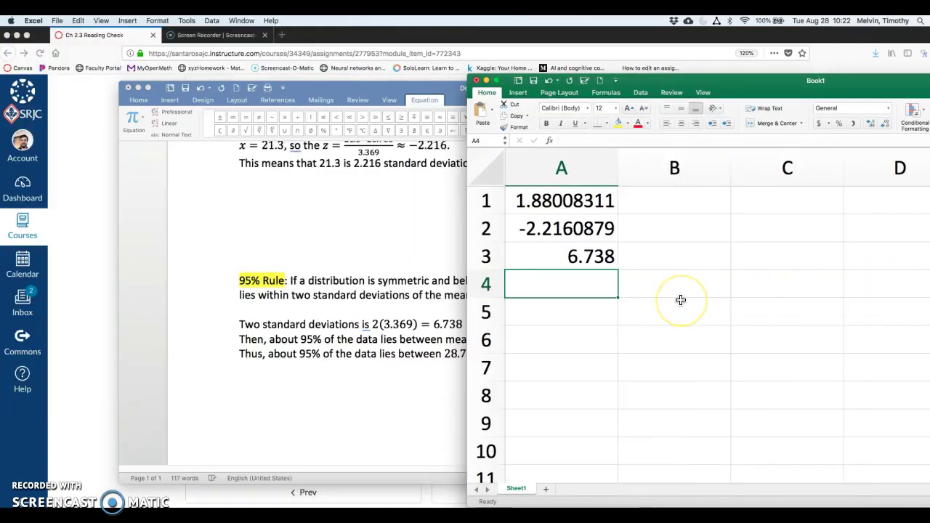
{"action": "type", "text": "28.76-"}
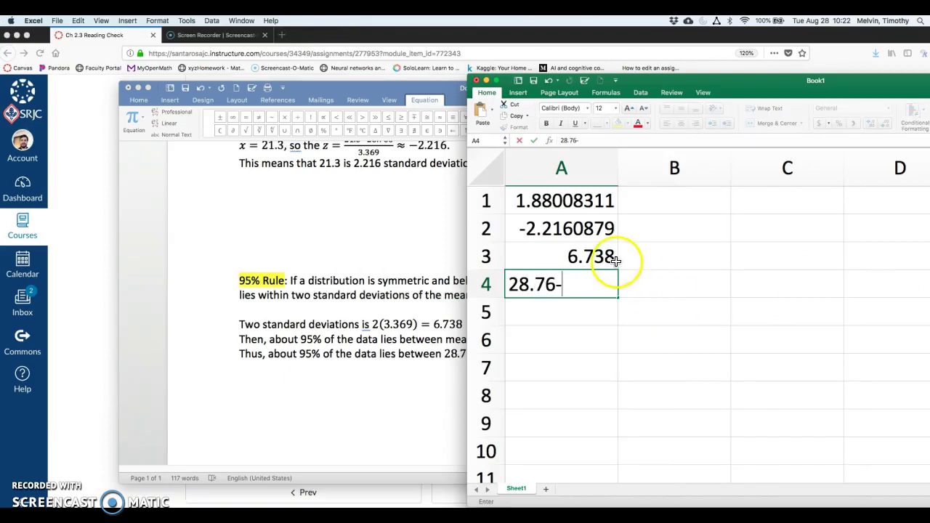
{"action": "left_click", "coordinate": [577, 255]}
{"action": "double_click", "coordinate": [513, 286]}
{"action": "type", "text": "="}
{"action": "left_click", "coordinate": [578, 255]}
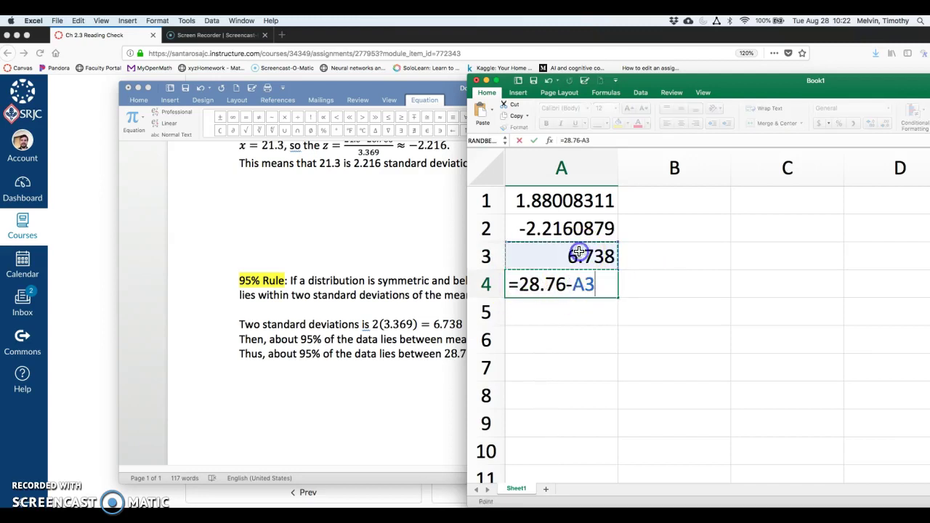
{"action": "key", "text": "Return"}
Finish the Word equation with = 22.022, then add 'and' and a new equation 28.766 + 6.738
{"action": "left_click", "coordinate": [436, 329]}
{"action": "left_click", "coordinate": [513, 354]}
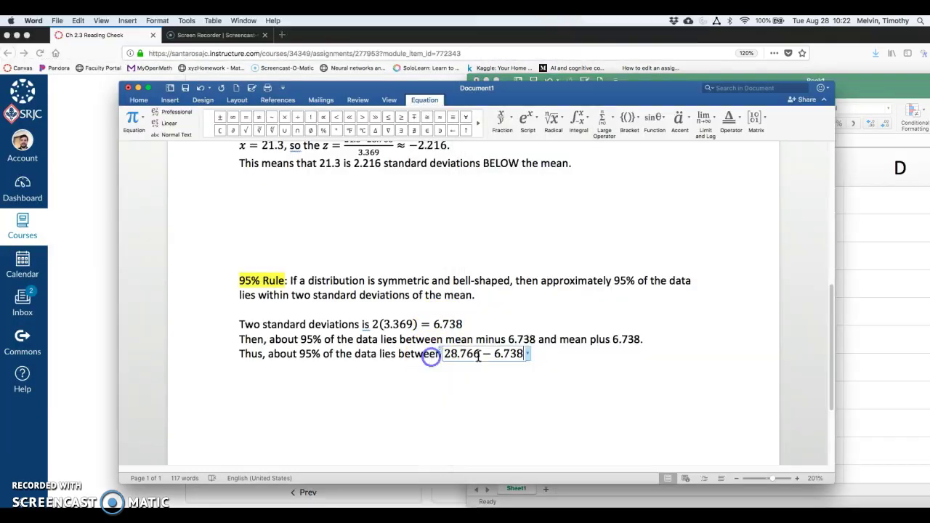
{"action": "type", "text": "= 22.022"}
{"action": "left_click", "coordinate": [583, 386]}
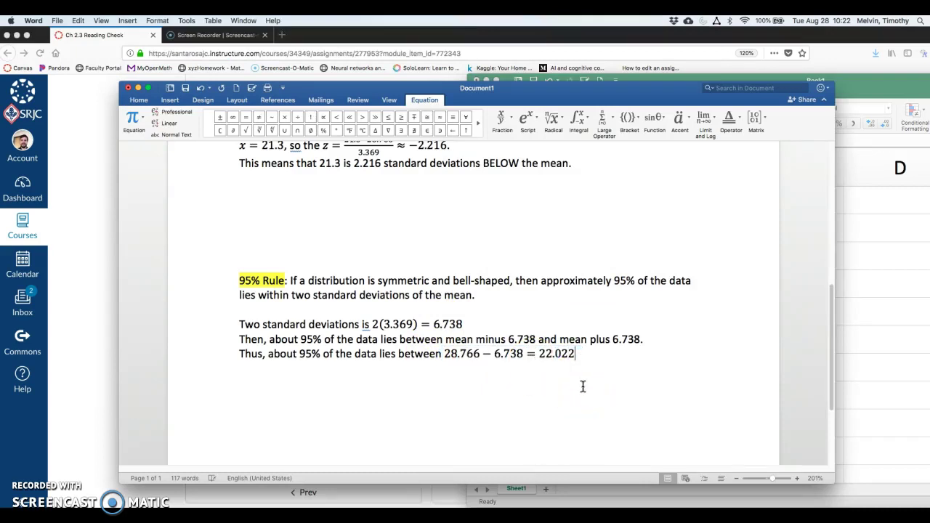
{"action": "type", "text": "and"}
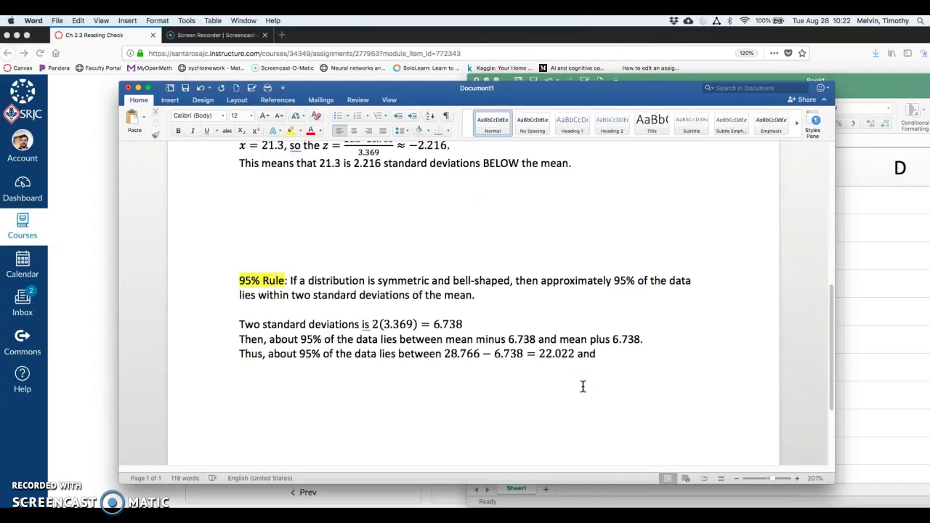
{"action": "key", "text": "ctrl+="}
{"action": "type", "text": "28.766 "}
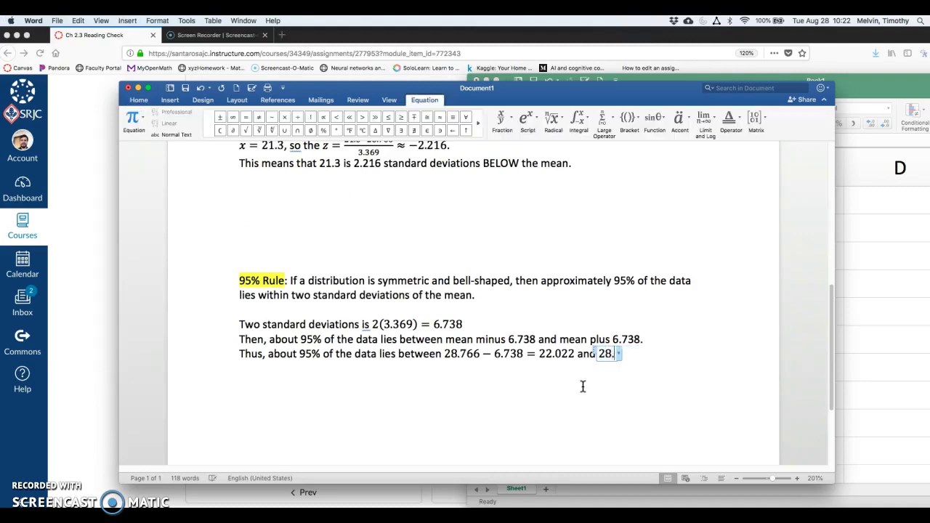
{"action": "type", "text": "+ 6.738"}
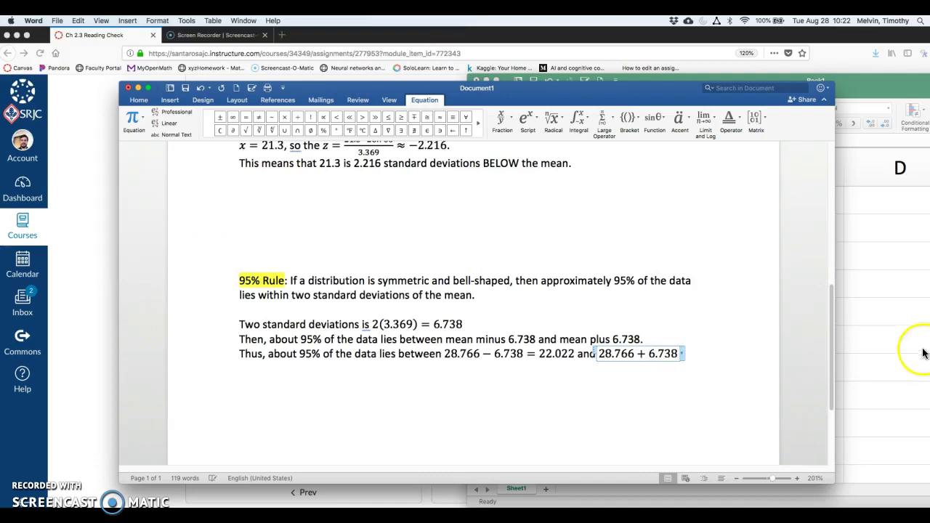
In Excel cell A5, enter =28.766+A3 to compute the upper bound 35.504
{"action": "left_click", "coordinate": [899, 342]}
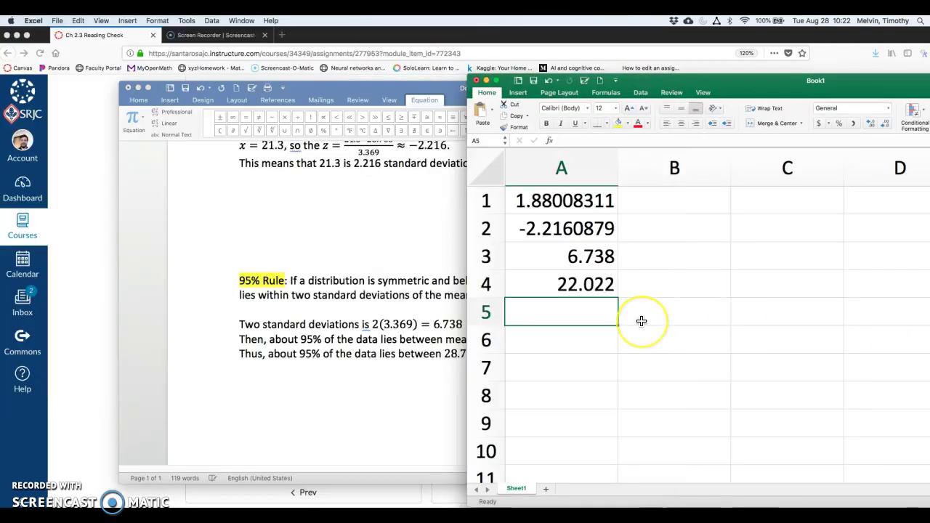
{"action": "type", "text": "=28.766+"}
{"action": "left_click", "coordinate": [595, 256]}
{"action": "key", "text": "Return"}
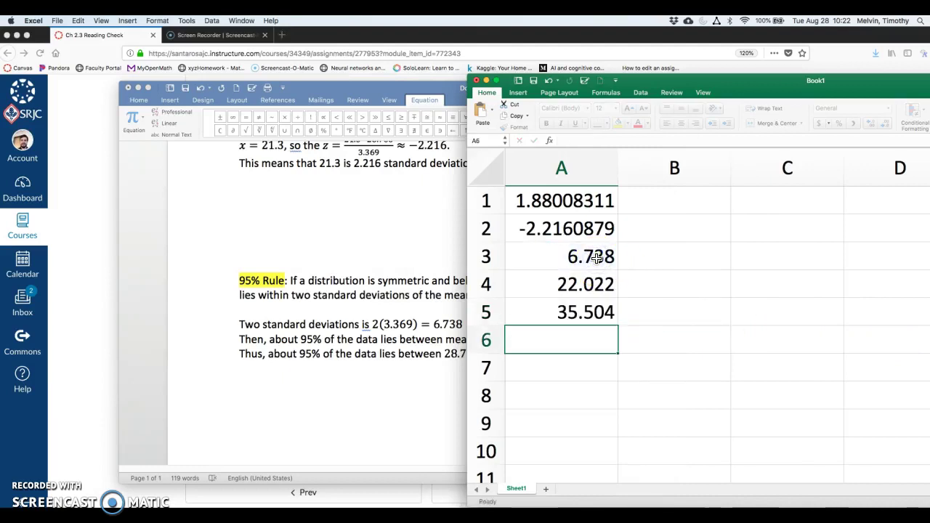
End the Word equation with =35.504 to complete the interval line
{"action": "left_click", "coordinate": [411, 339]}
{"action": "left_click", "coordinate": [570, 356]}
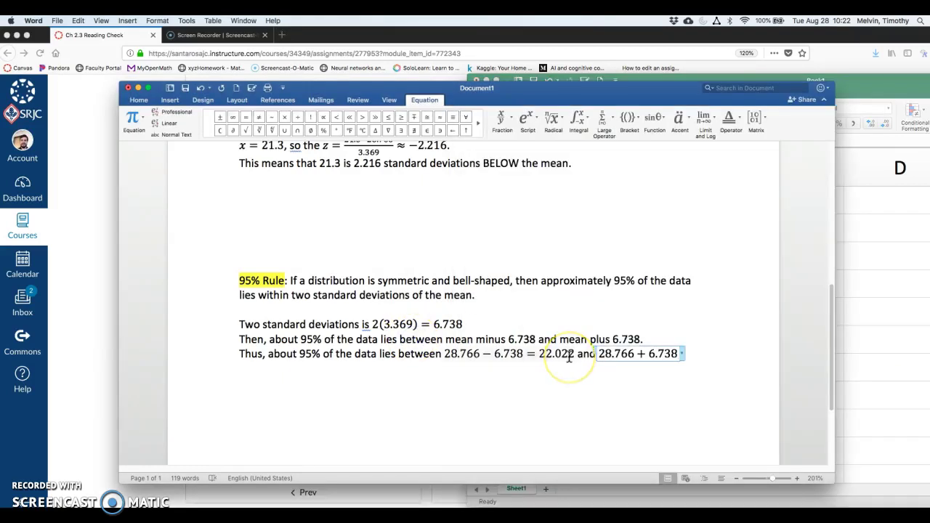
{"action": "type", "text": "=35.504"}
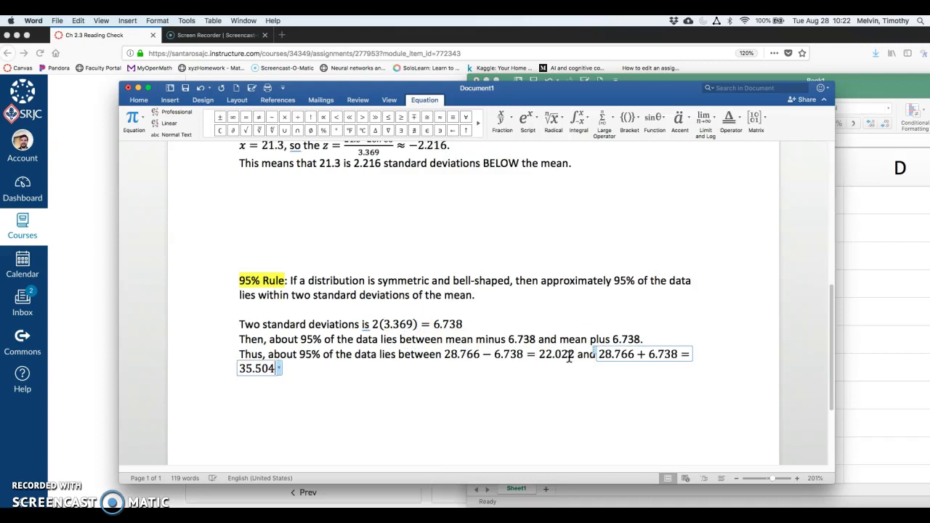
{"action": "left_click", "coordinate": [492, 424]}
Shift the Word window aside and enter 22.022 in the quiz's first interval field
{"action": "left_click", "coordinate": [498, 146]}
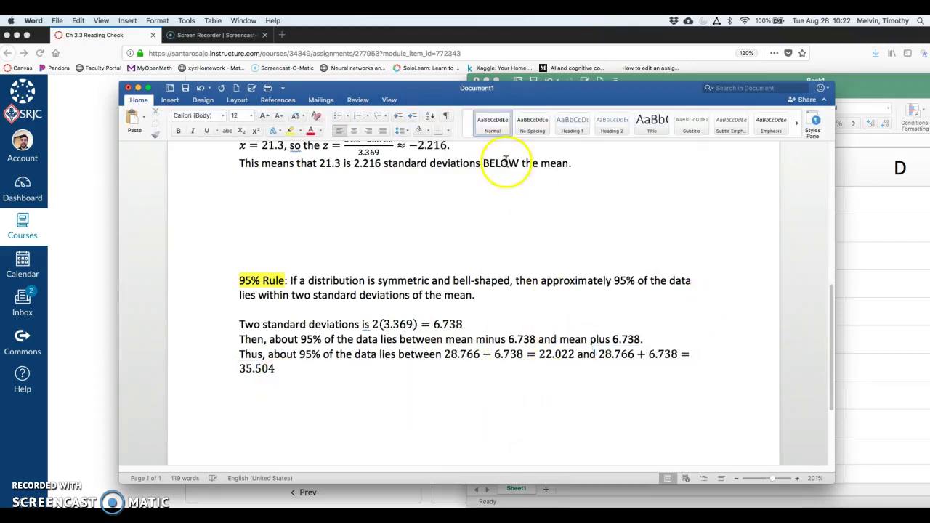
{"action": "left_click_drag", "start_coordinate": [530, 89], "coordinate": [589, 95]}
{"action": "left_click", "coordinate": [117, 343]}
{"action": "left_click", "coordinate": [309, 373]}
{"action": "type", "text": "22.022"}
{"action": "left_click", "coordinate": [379, 520]}
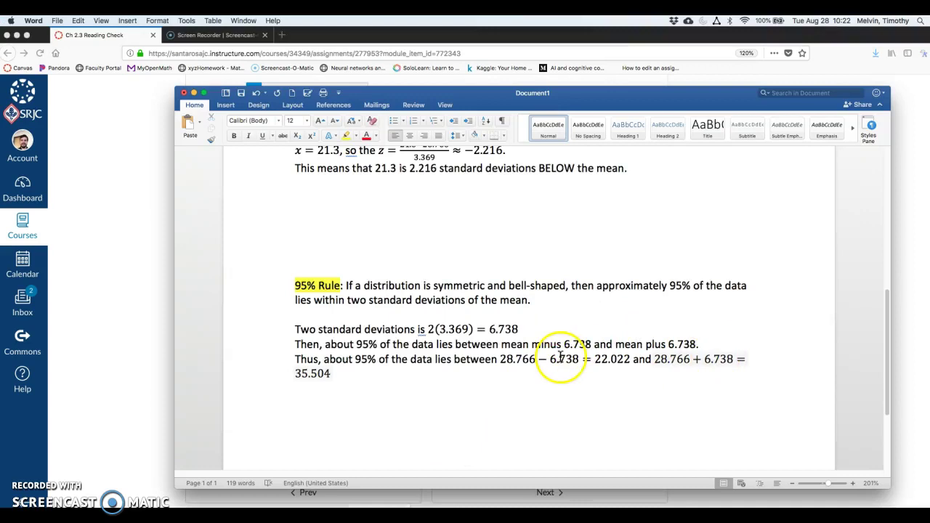
Enter 35.504 in the quiz's second interval field and check the answers
{"action": "left_click", "coordinate": [105, 373]}
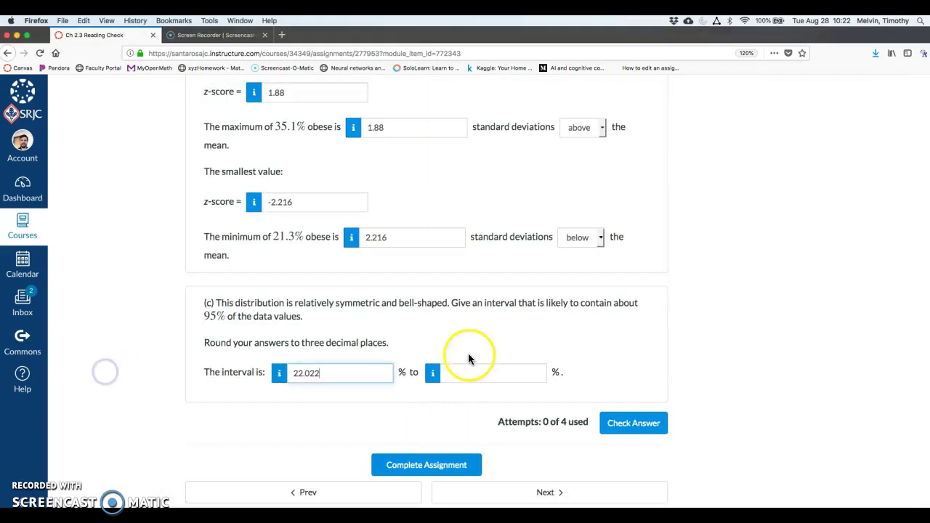
{"action": "left_click", "coordinate": [480, 368]}
{"action": "type", "text": "35.504"}
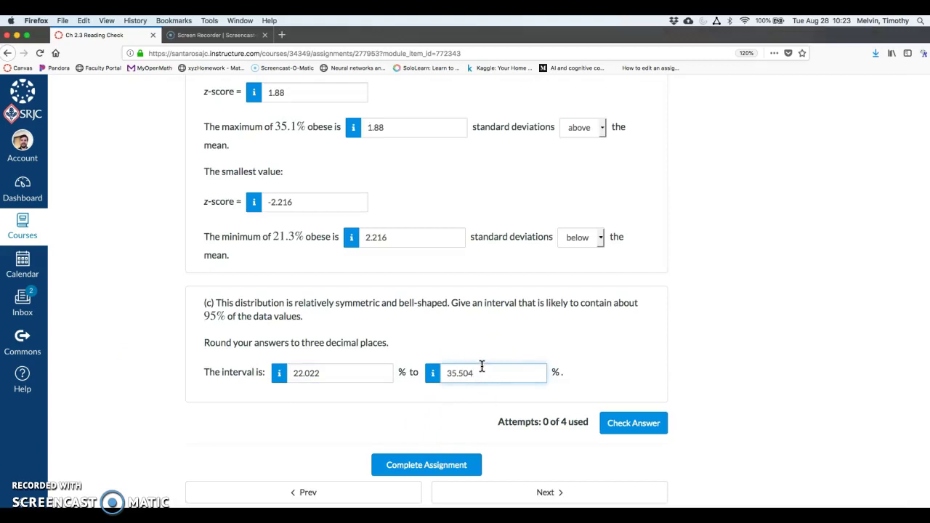
{"action": "left_click", "coordinate": [623, 424]}
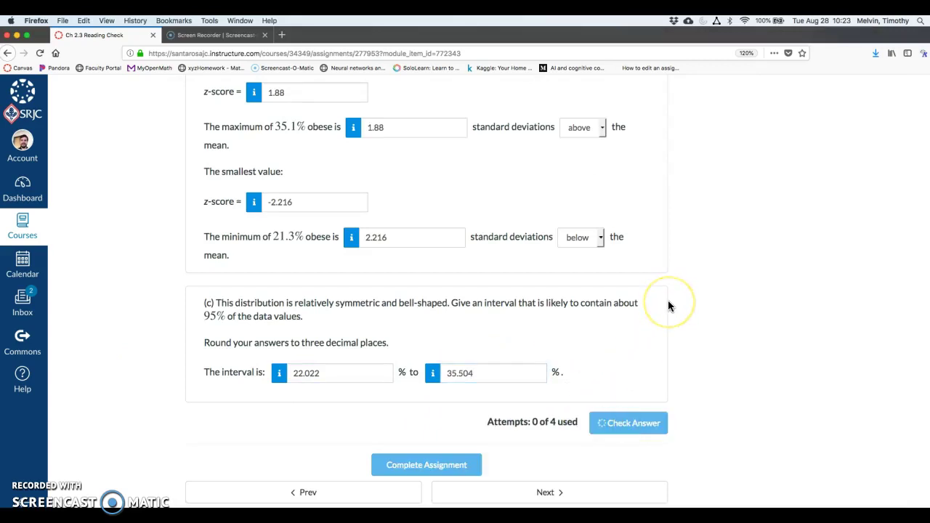
Review the graded results: parts (a) and (b) correct, part (c) partially correct
{"action": "scroll", "coordinate": [667, 301], "scroll_direction": "down", "scroll_amount": 3}
{"action": "key", "text": "super+Tab"}
{"action": "left_click", "coordinate": [116, 340]}
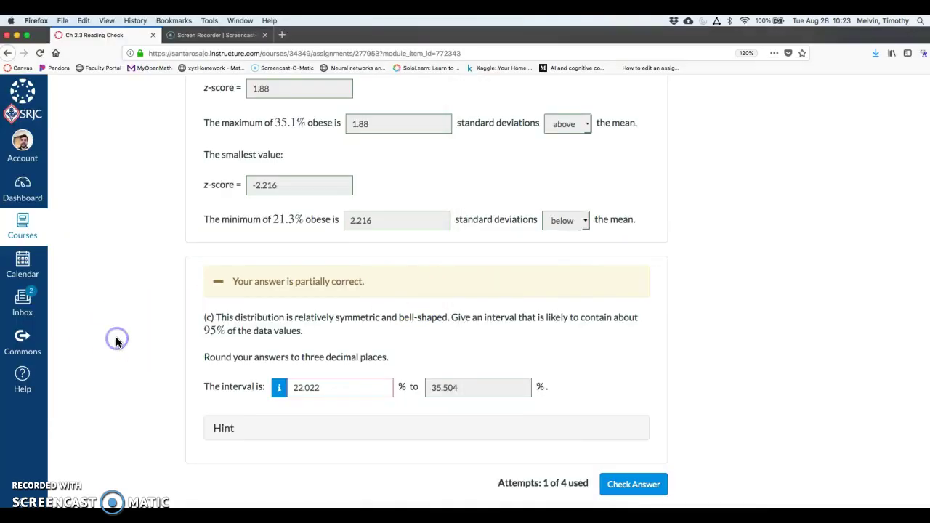
{"action": "scroll", "coordinate": [129, 342], "scroll_direction": "up", "scroll_amount": 2}
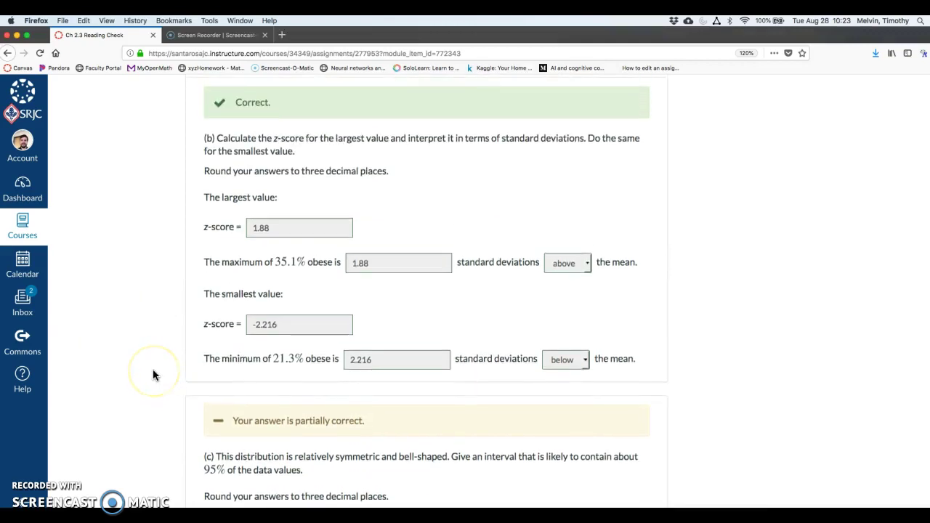
{"action": "scroll", "coordinate": [153, 371], "scroll_direction": "up", "scroll_amount": 8}
{"action": "scroll", "coordinate": [153, 370], "scroll_direction": "down", "scroll_amount": 5}
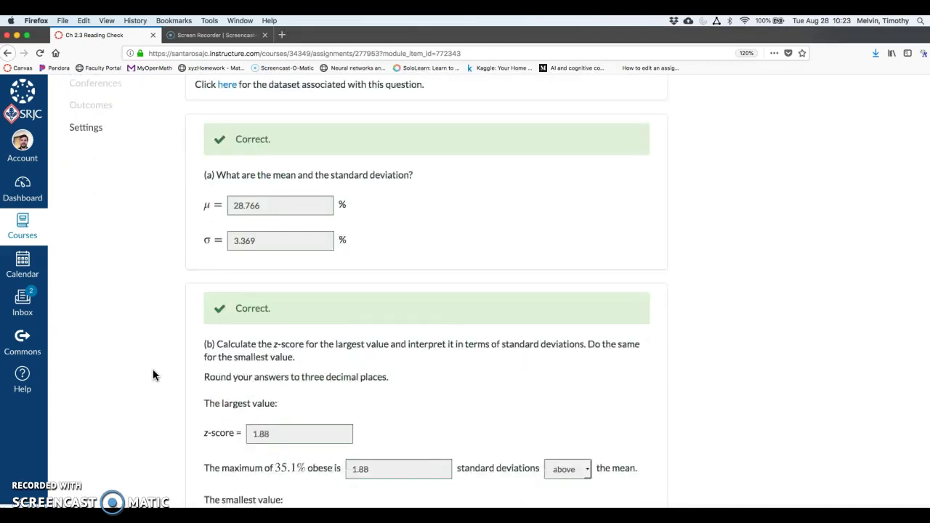
{"action": "scroll", "coordinate": [153, 372], "scroll_direction": "down", "scroll_amount": 5}
{"action": "scroll", "coordinate": [202, 382], "scroll_direction": "down", "scroll_amount": 2}
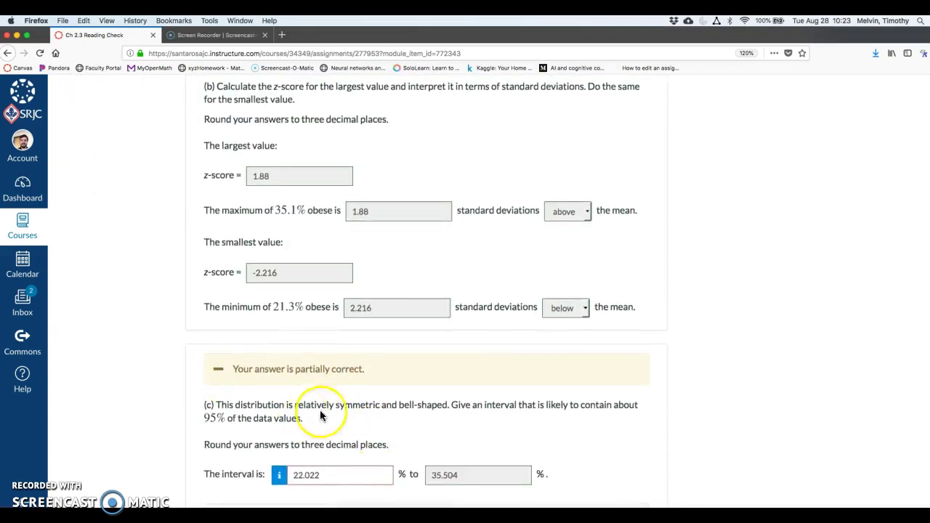